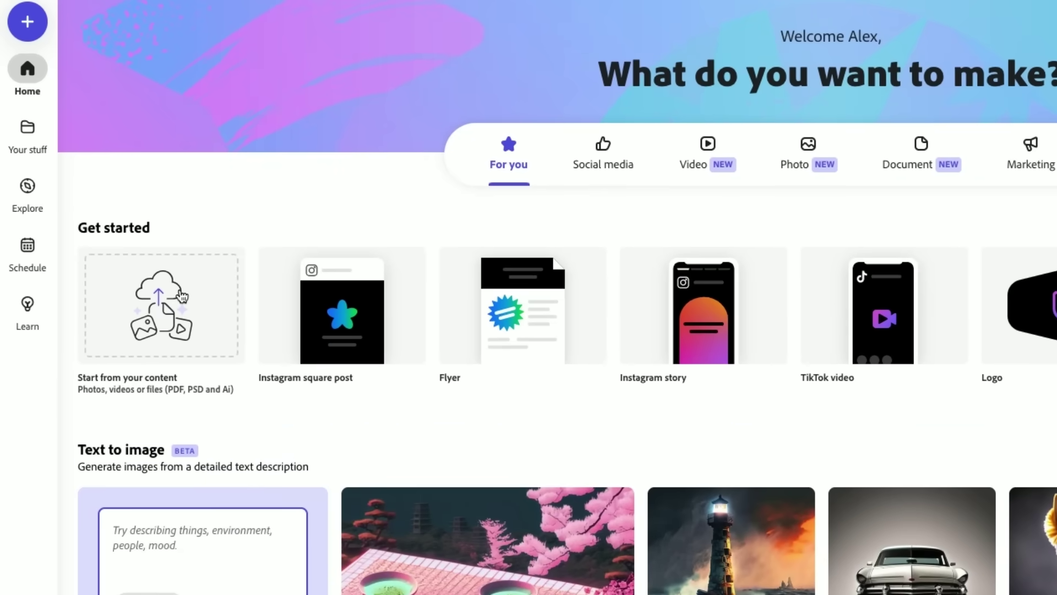
Step: Start a new Express project from the Illustrator logo file in the AMIT folder
left_click(182, 296)
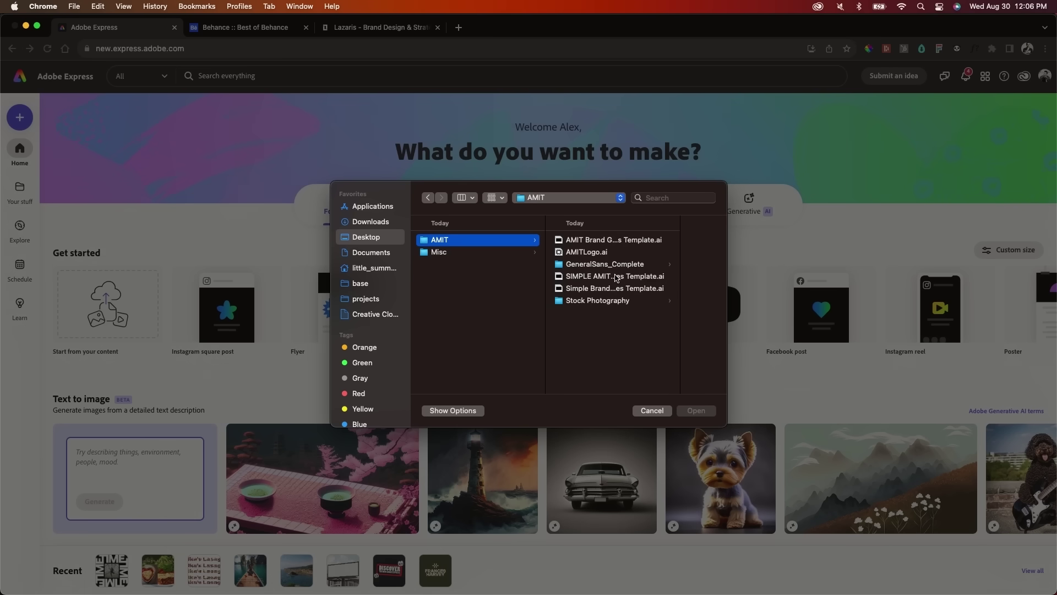
double_click(615, 276)
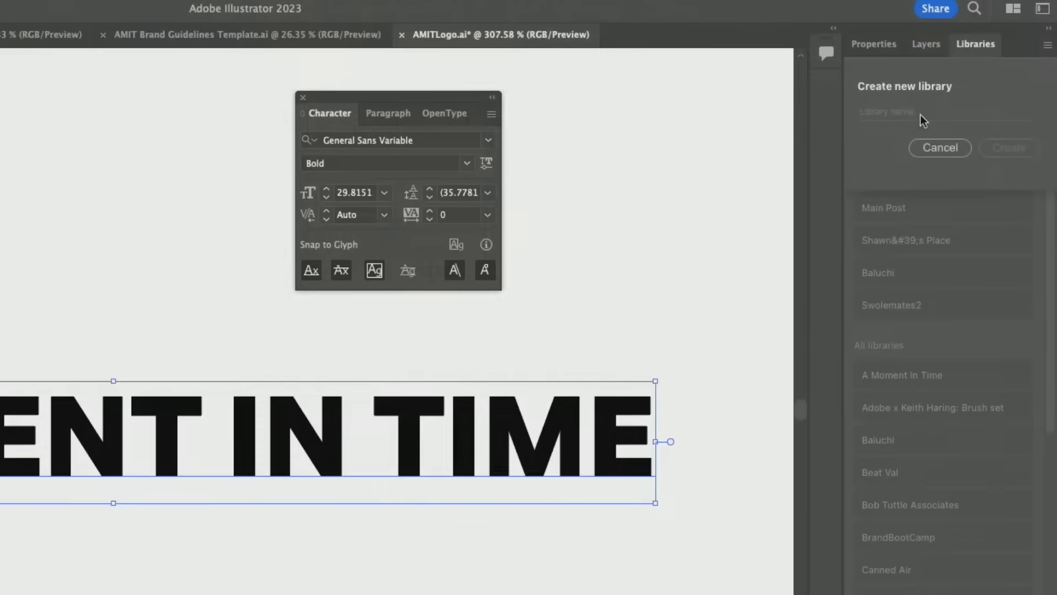
Step: Create the AMIT library and add the A MOMENT IN TIME artwork and its character style
type("AMIT")
left_click(1011, 152)
left_click(1021, 569)
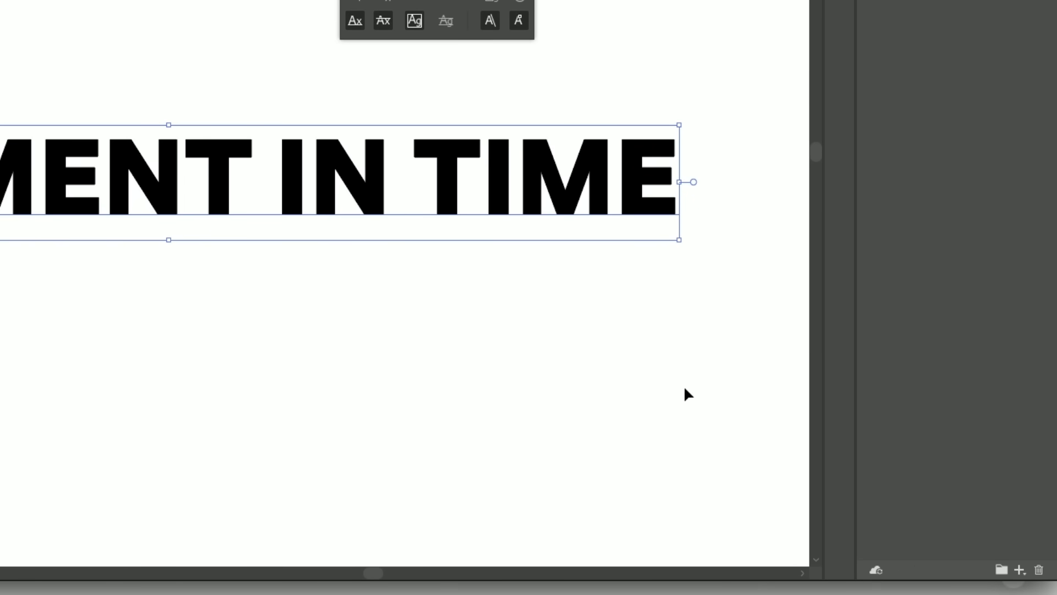
left_click(571, 356)
left_click(495, 220)
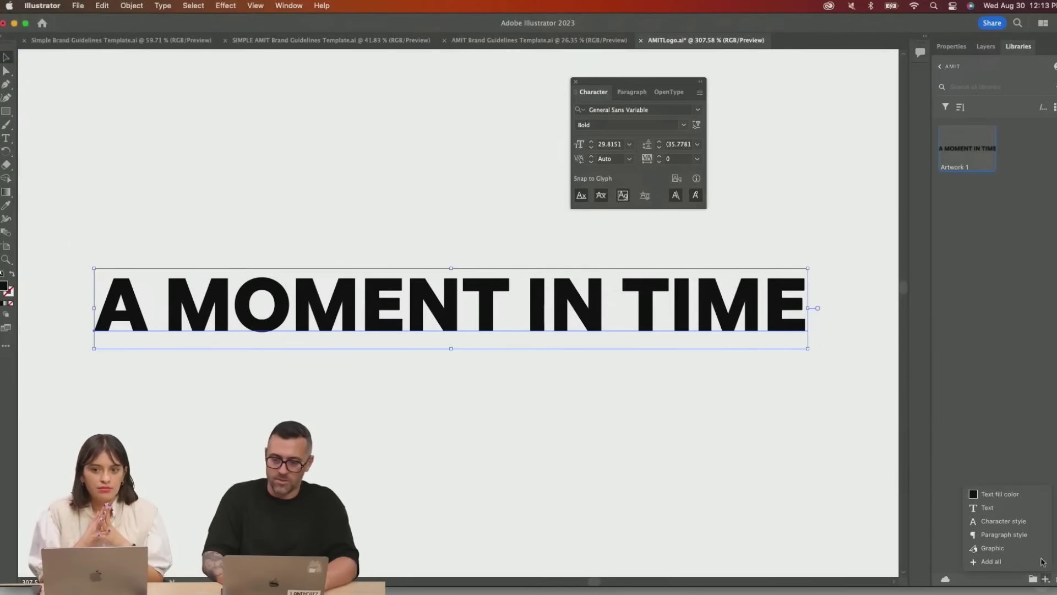
left_click(1016, 526)
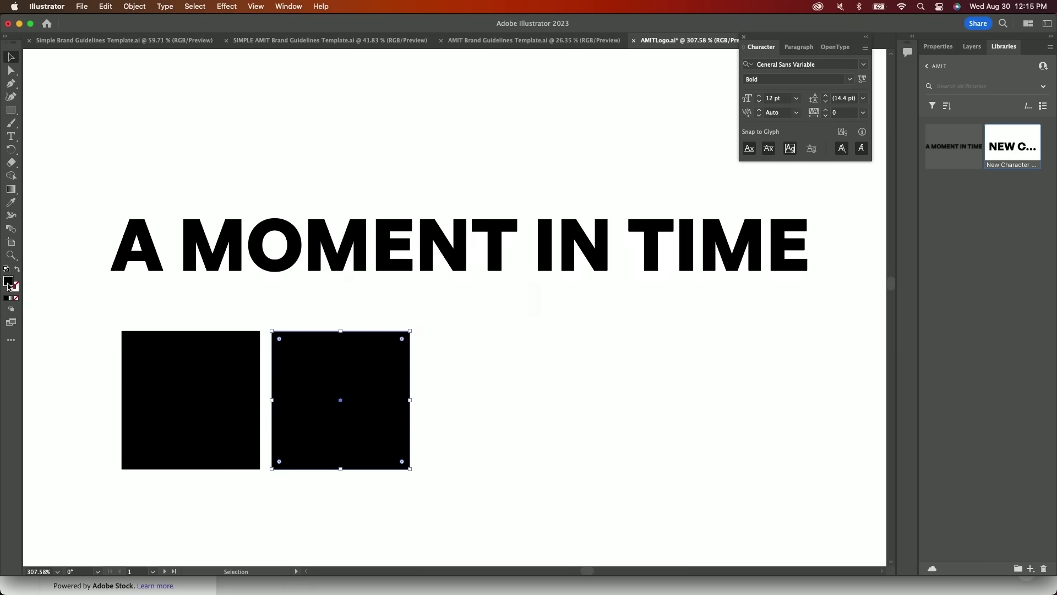
Step: Make the square's fill white and duplicate the square to the right
double_click(8, 280)
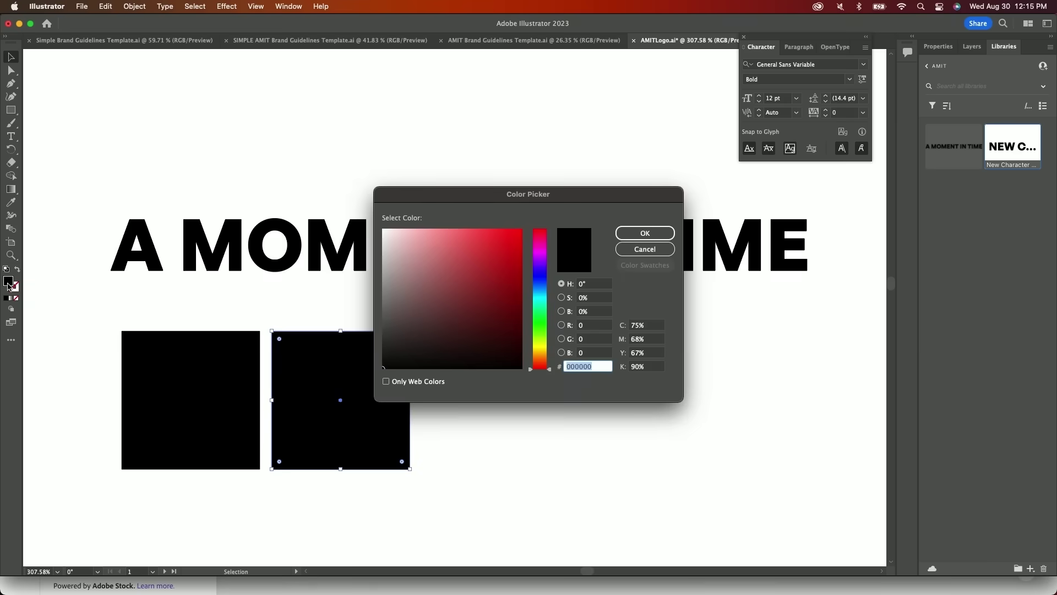
mouse_move(431, 278)
left_mouse_down()
mouse_move(394, 226)
mouse_move(353, 214)
left_mouse_up()
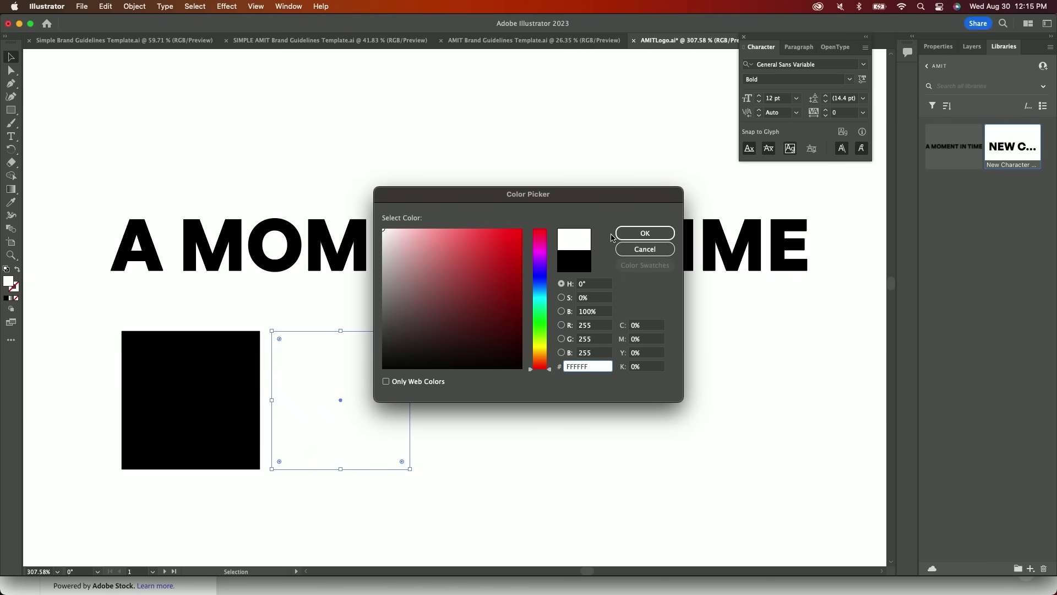
left_click(644, 234)
left_click_drag(380, 430, 679, 492)
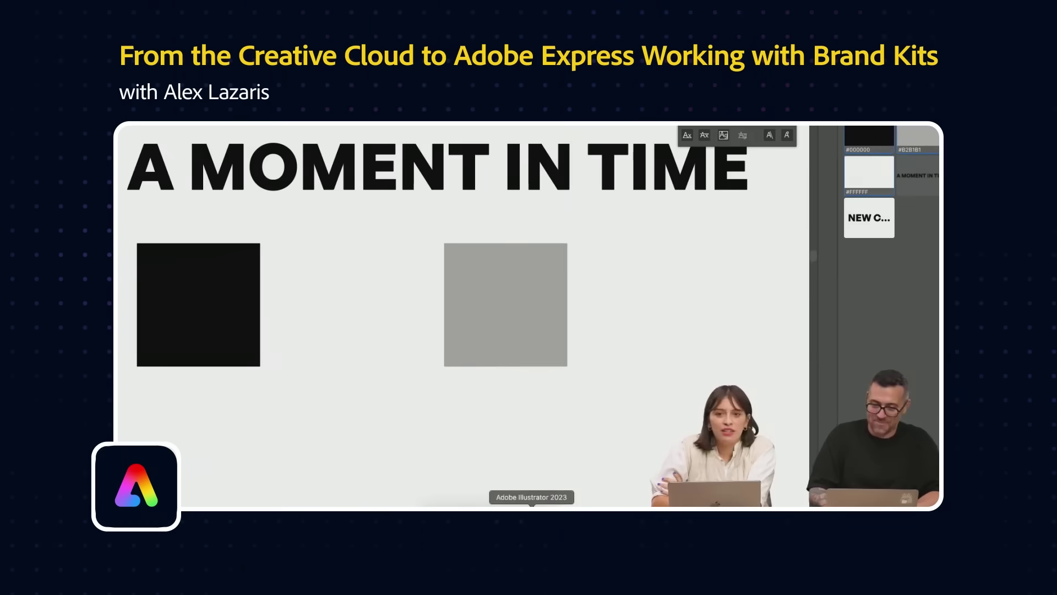
scroll(630, 295, "down", 2)
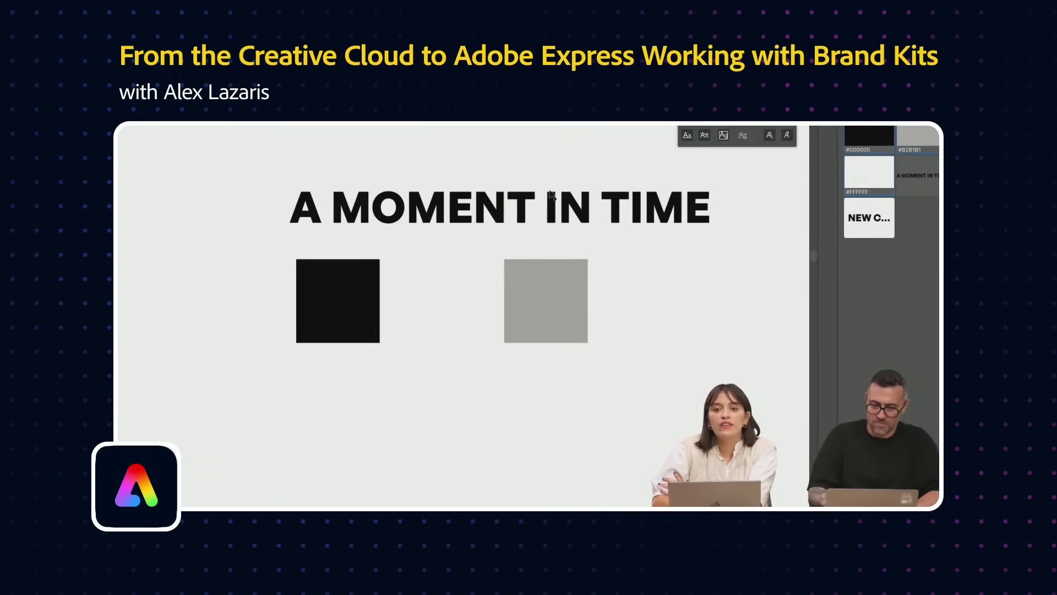
scroll(546, 187, "down", 3)
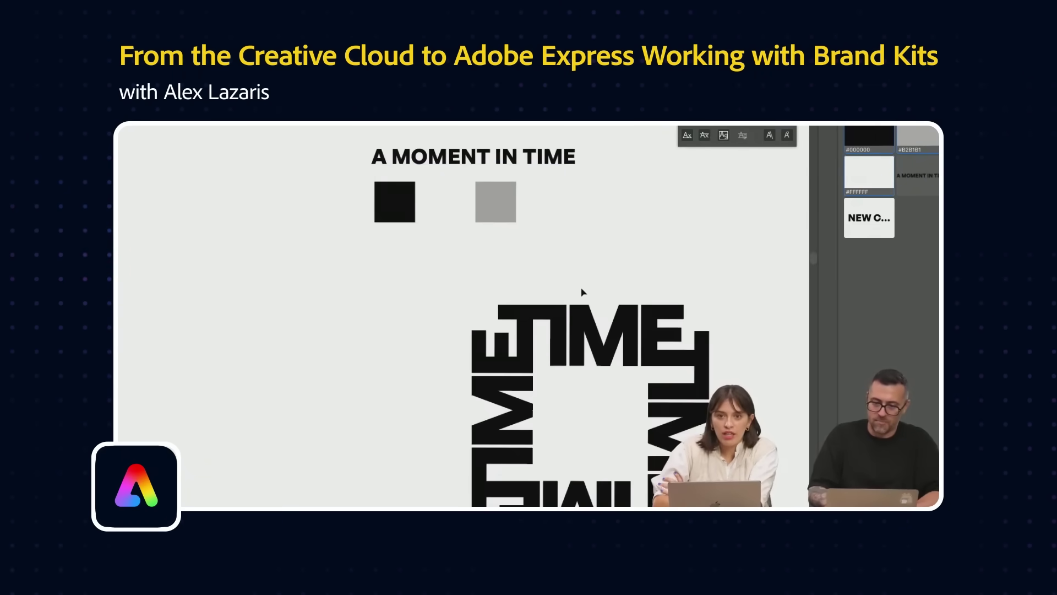
scroll(583, 237, "down", 3)
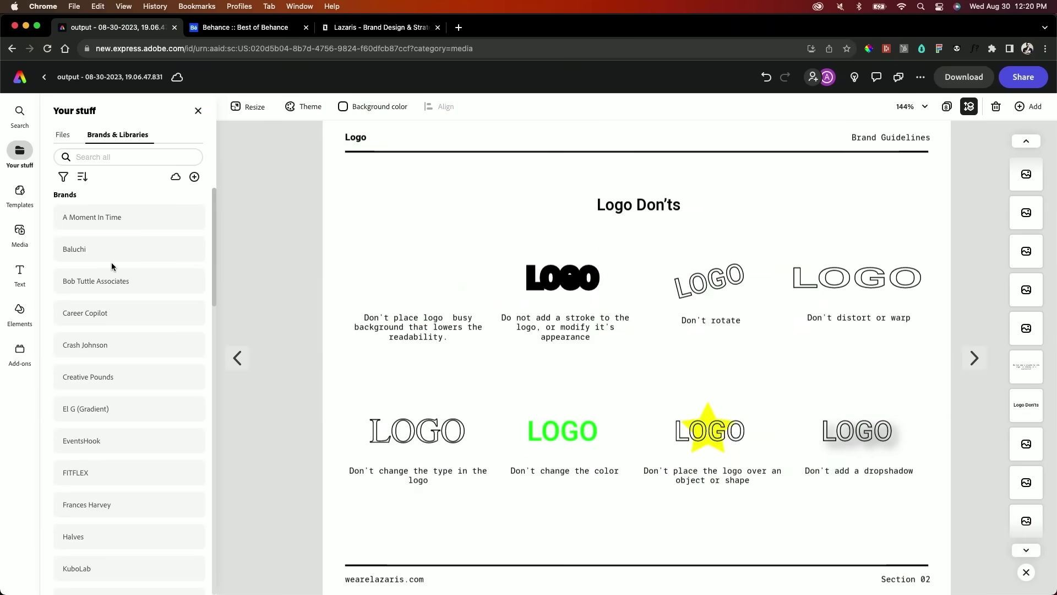
Step: Find the AMIT library and place its square TIME logo on the first Logo Don'ts example
type("amit")
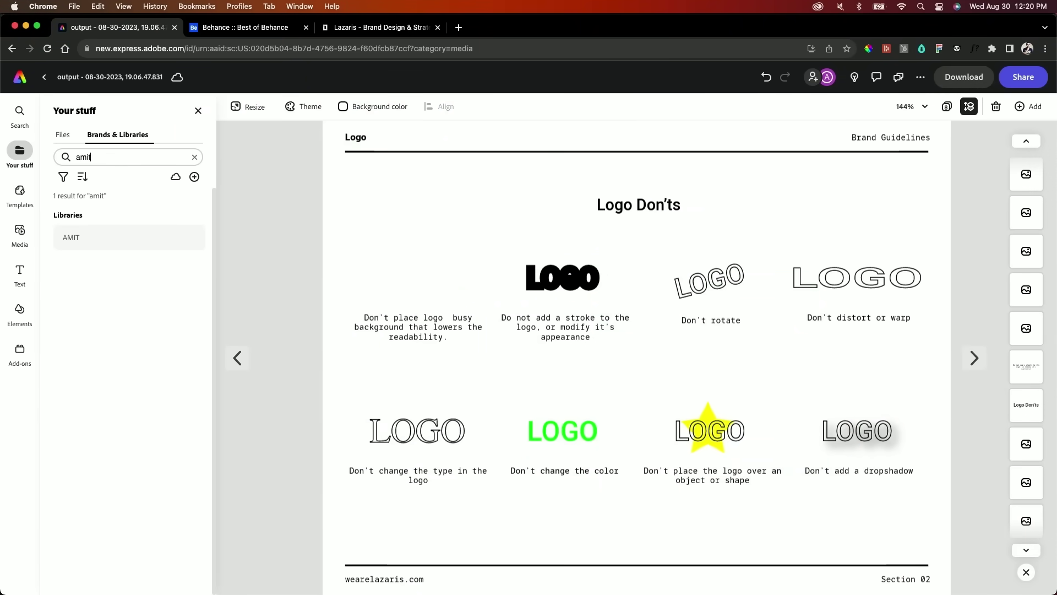
left_click(71, 237)
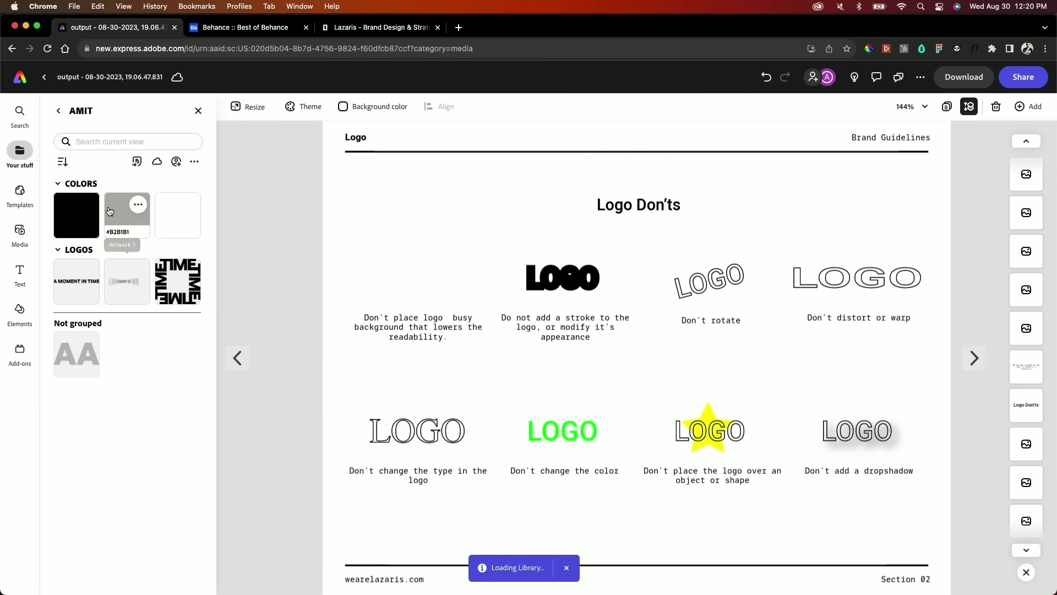
left_click_drag(173, 284, 399, 239)
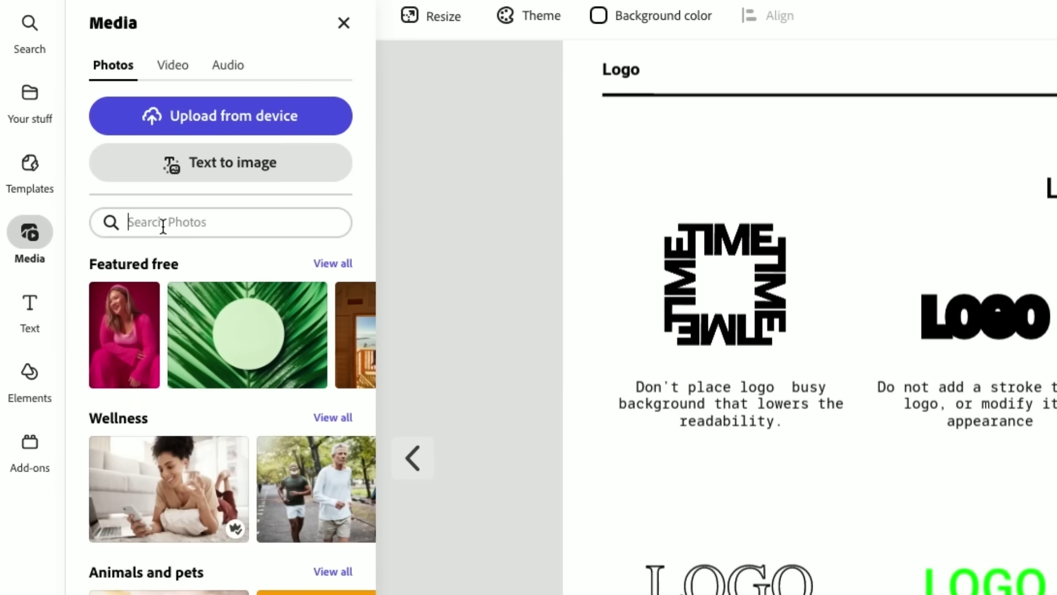
Step: Add a 'black texture' photo and bring the TIME logo in front of it
type("black texture")
key("Return")
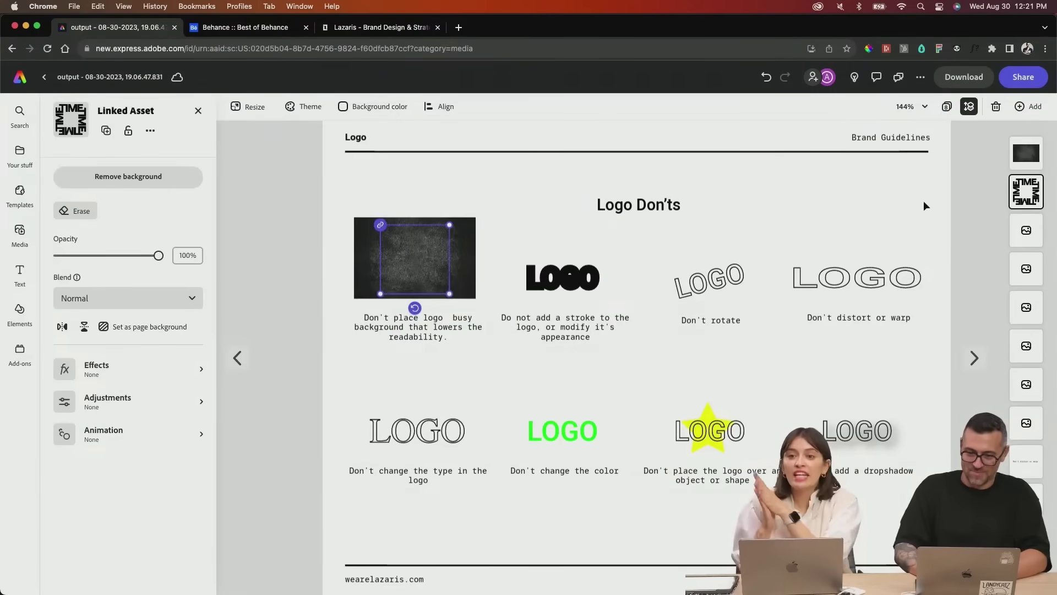
left_click_drag(1037, 190, 1032, 153)
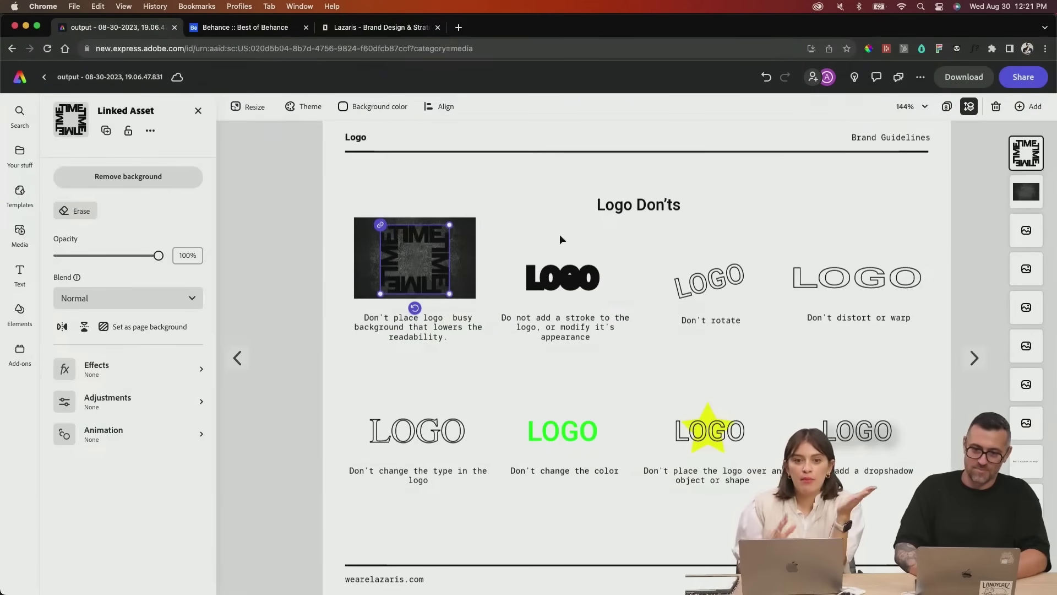
left_click(529, 240)
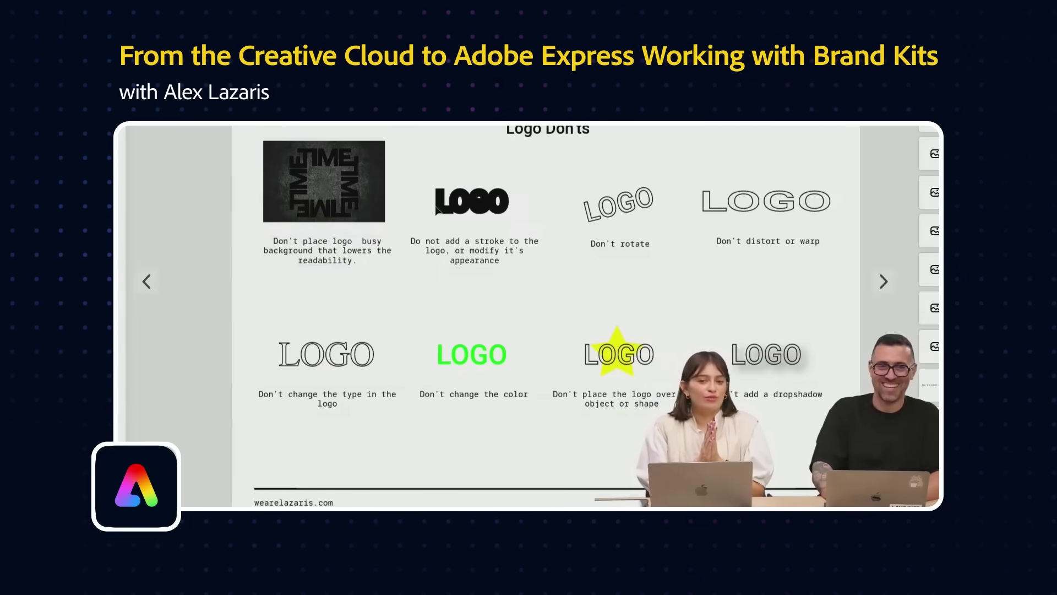
Step: Review the busy-background example, then switch back to Illustrator
left_click(368, 178)
left_click(424, 178)
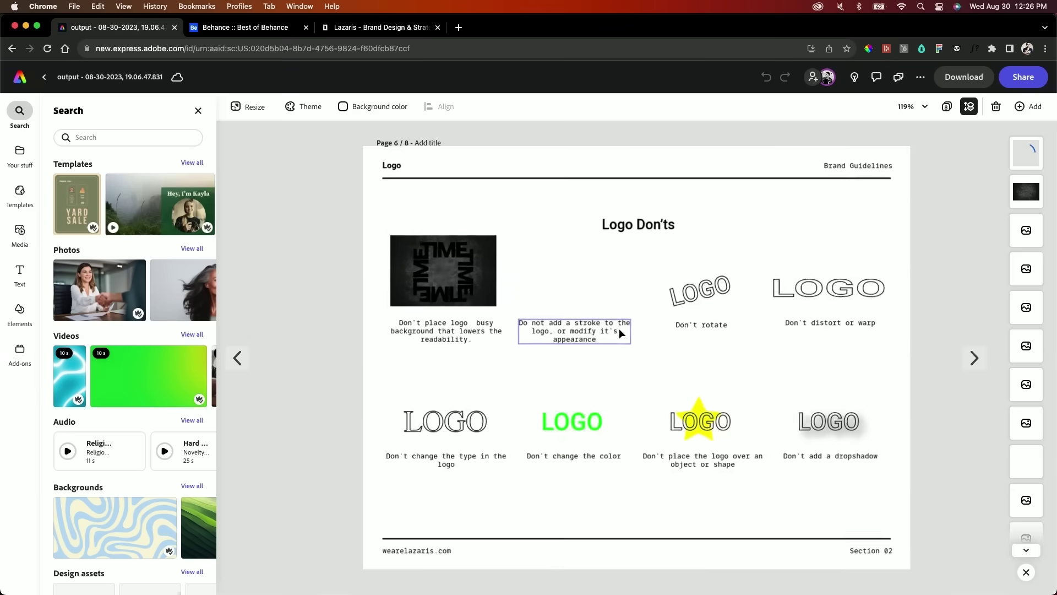
scroll(619, 329, "up", 5)
scroll(619, 328, "up", 1)
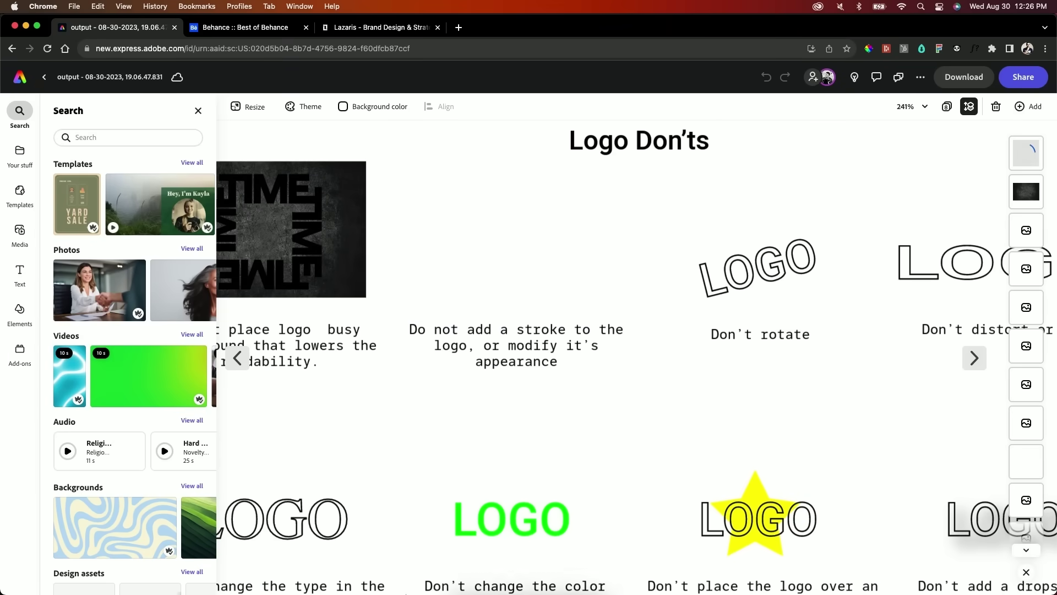
mouse_move(475, 592)
left_click(575, 581)
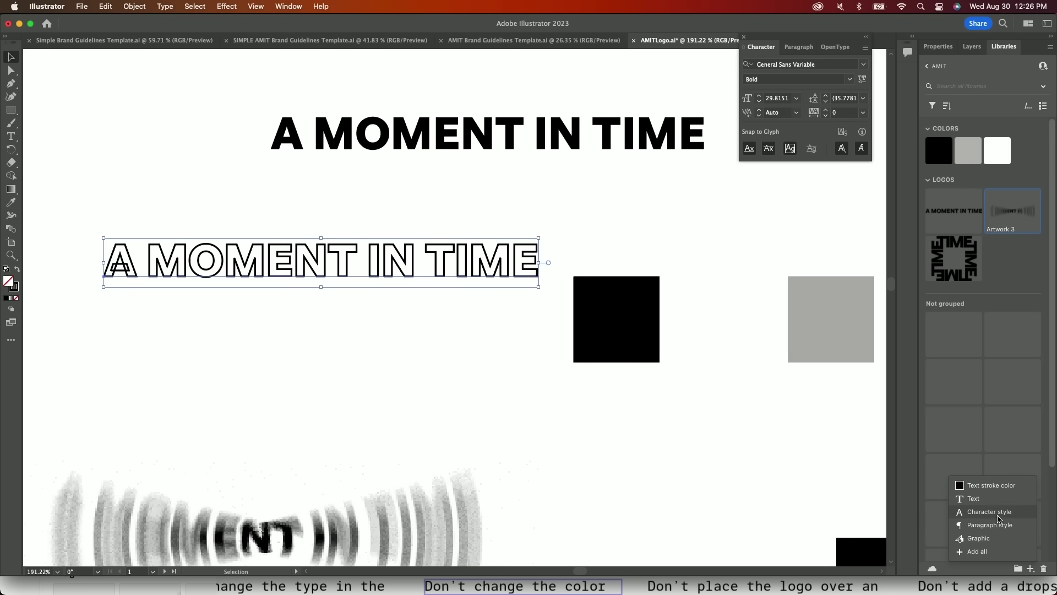
Step: Convert the stroke-only title copy to outlines and select all
key("super+shift+o")
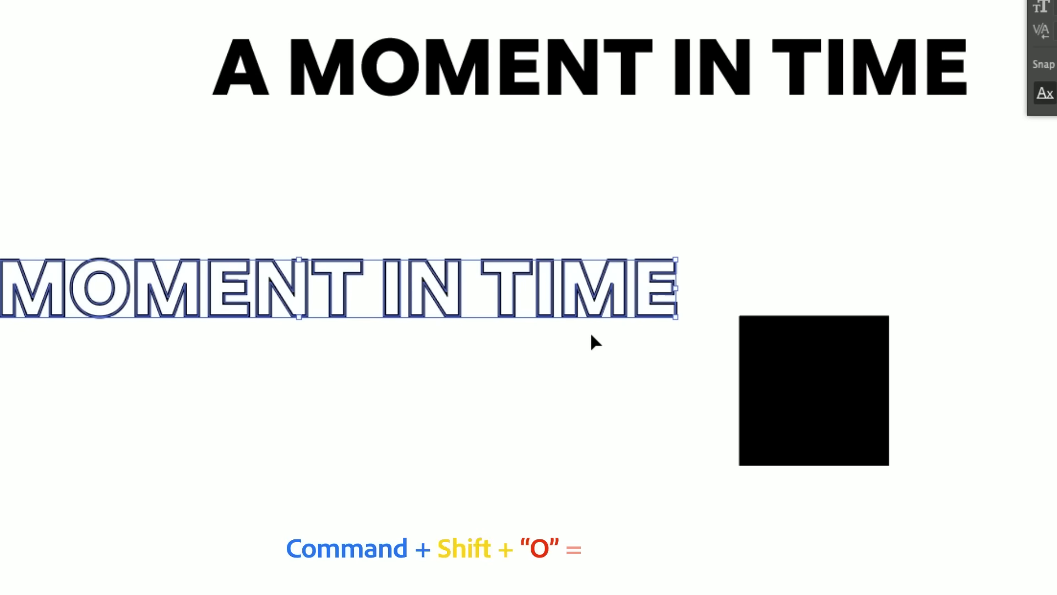
key("super+a")
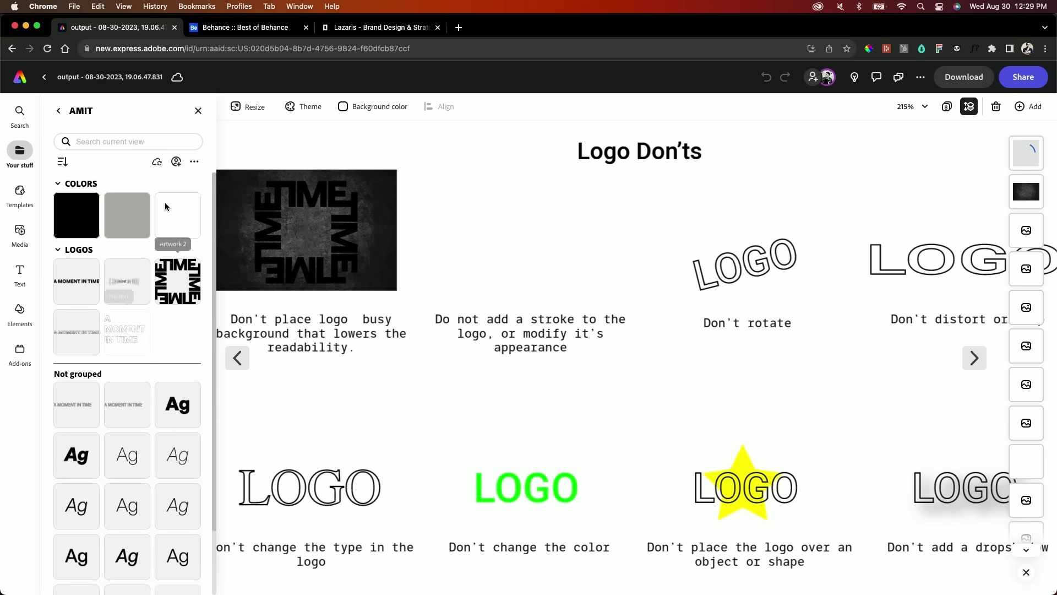
Step: Place the outlined title from the AMIT library and resize it over the stroke example
left_click_drag(110, 337, 445, 219)
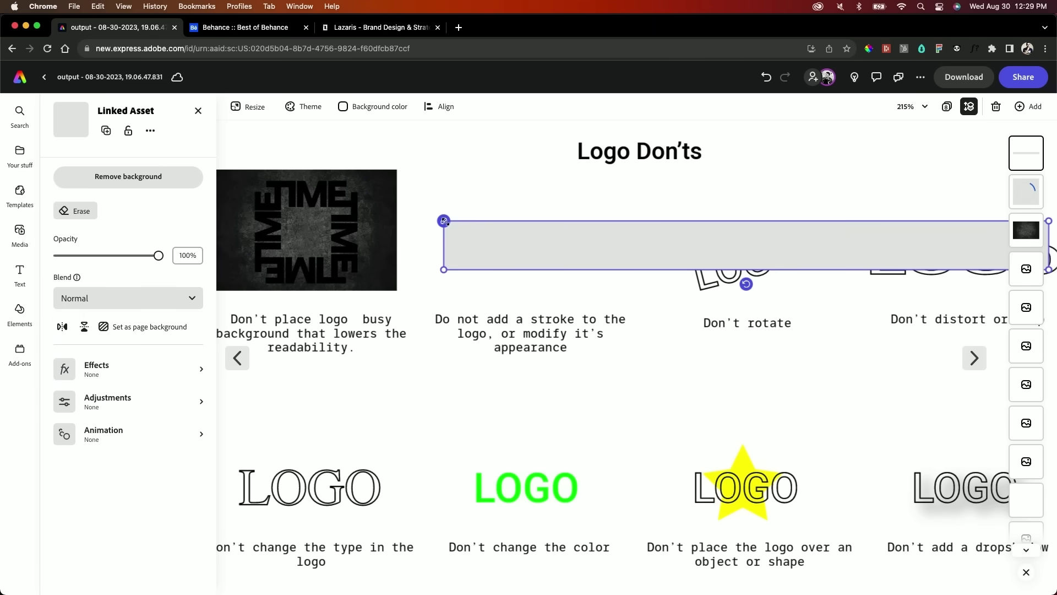
left_click_drag(656, 232, 615, 236)
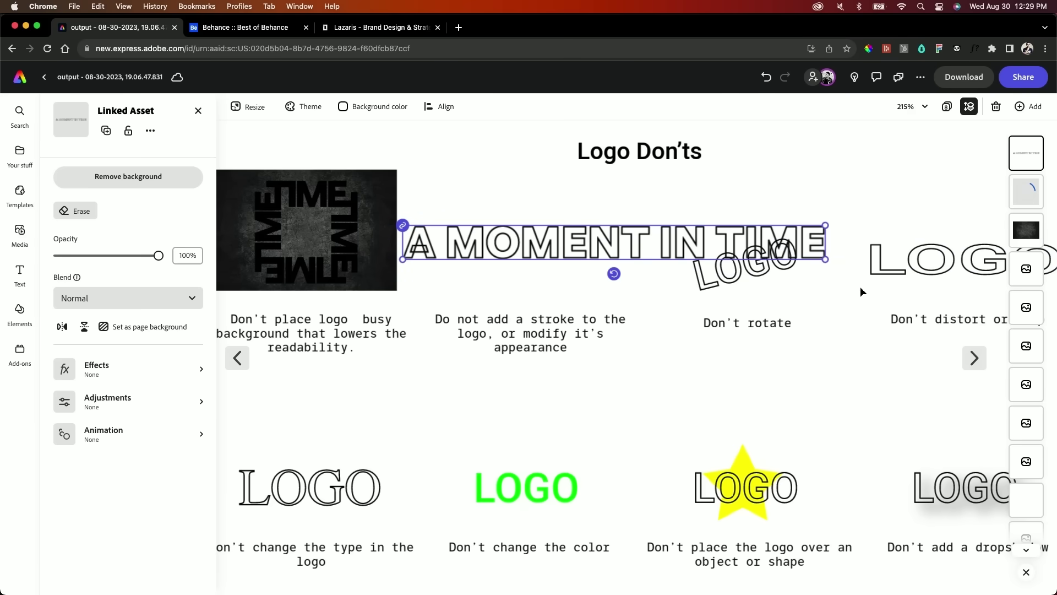
left_click_drag(826, 259, 656, 218)
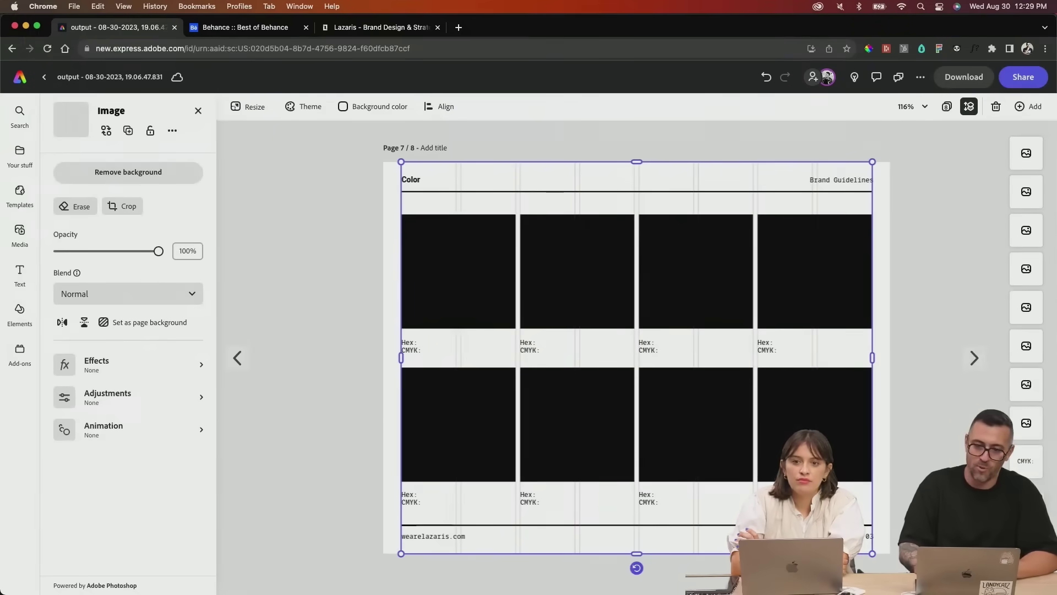
Step: Delete a colour tile image and fill one rectangle with the library's grey
scroll(1026, 330, "down", 4)
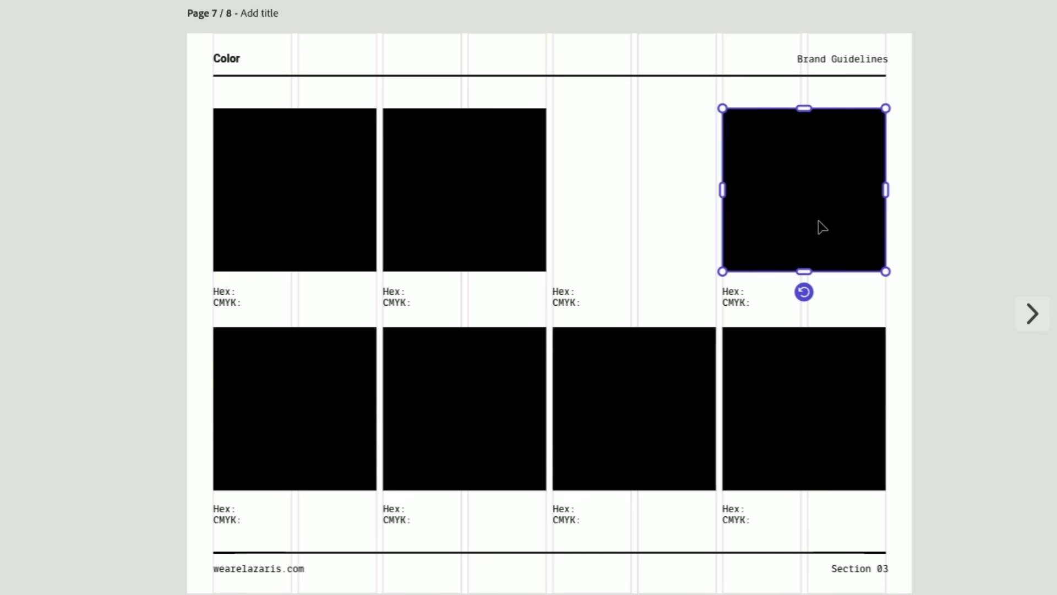
key("Delete")
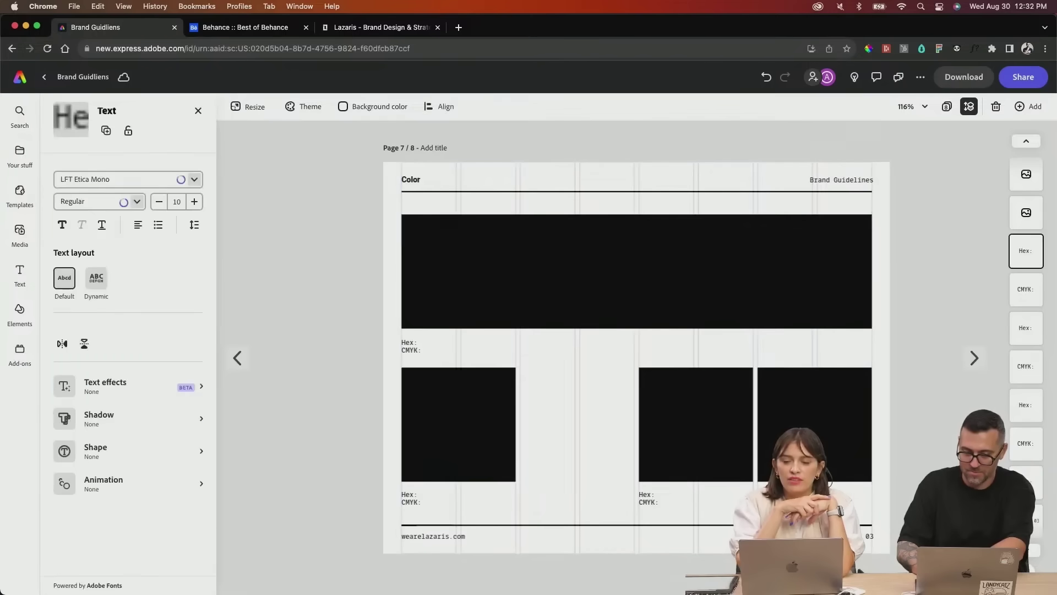
left_click(843, 397)
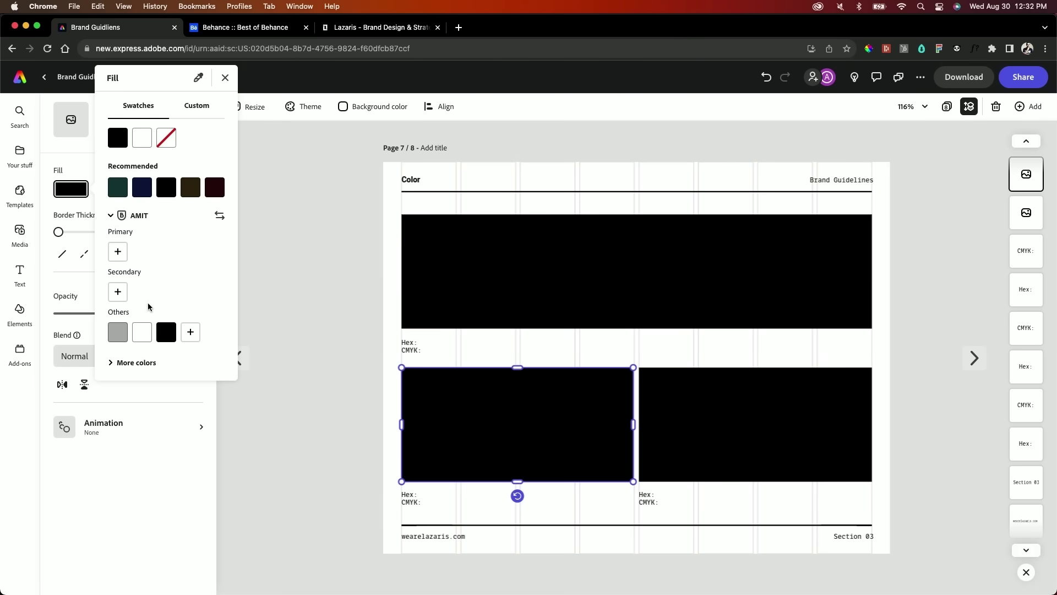
left_click(123, 330)
Step: Fill the right-hand black rectangle with white
left_click(688, 427)
left_click(688, 428)
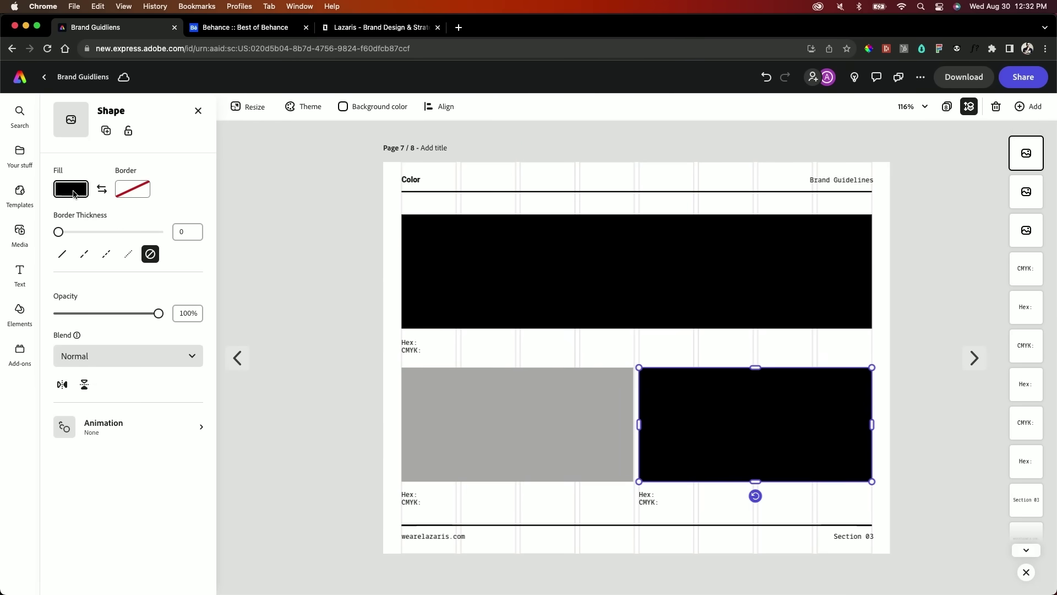
left_click(72, 189)
left_click(138, 336)
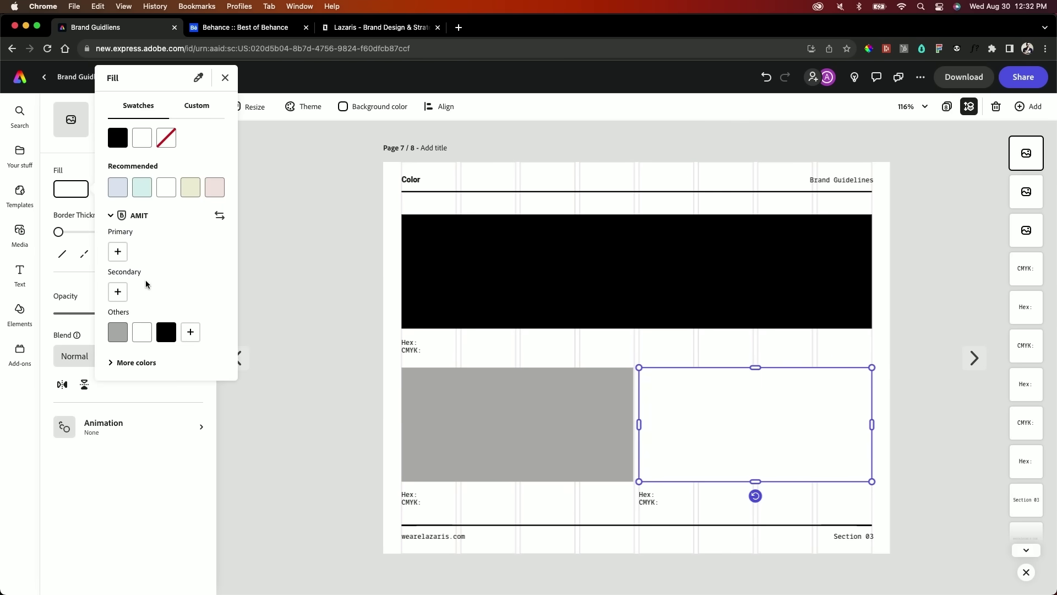
left_click(153, 467)
left_click(138, 190)
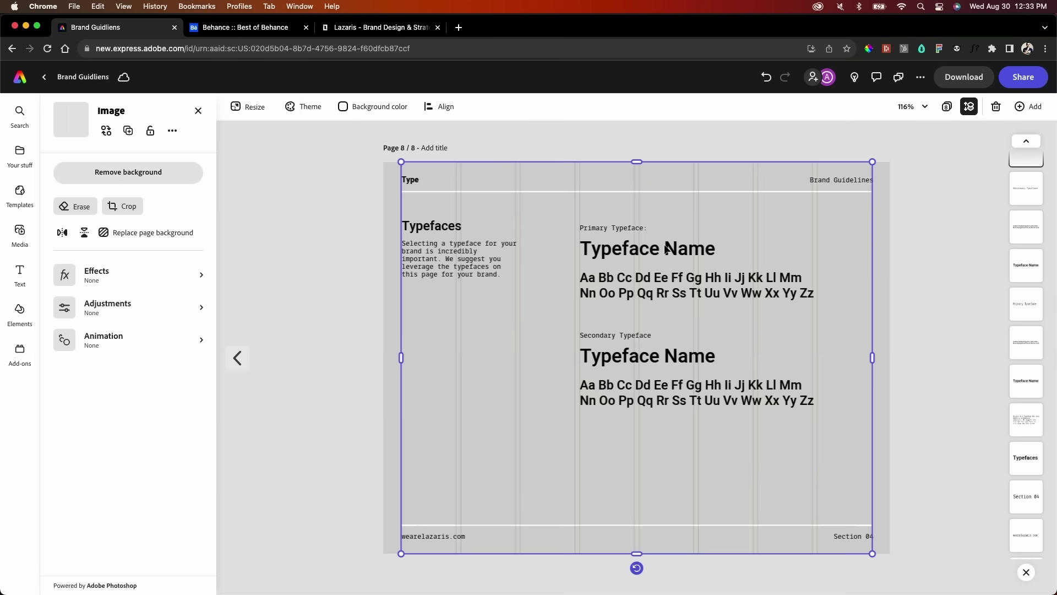
Step: Change the Primary Typeface alphabet sample's font to General Sans
double_click(666, 249)
left_click(666, 249)
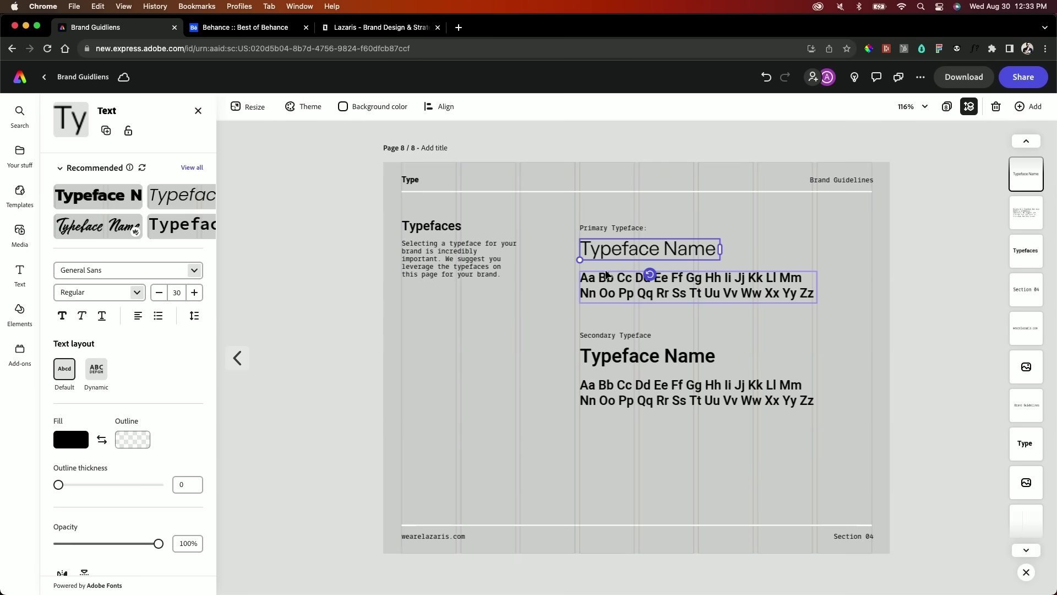
left_click(606, 274)
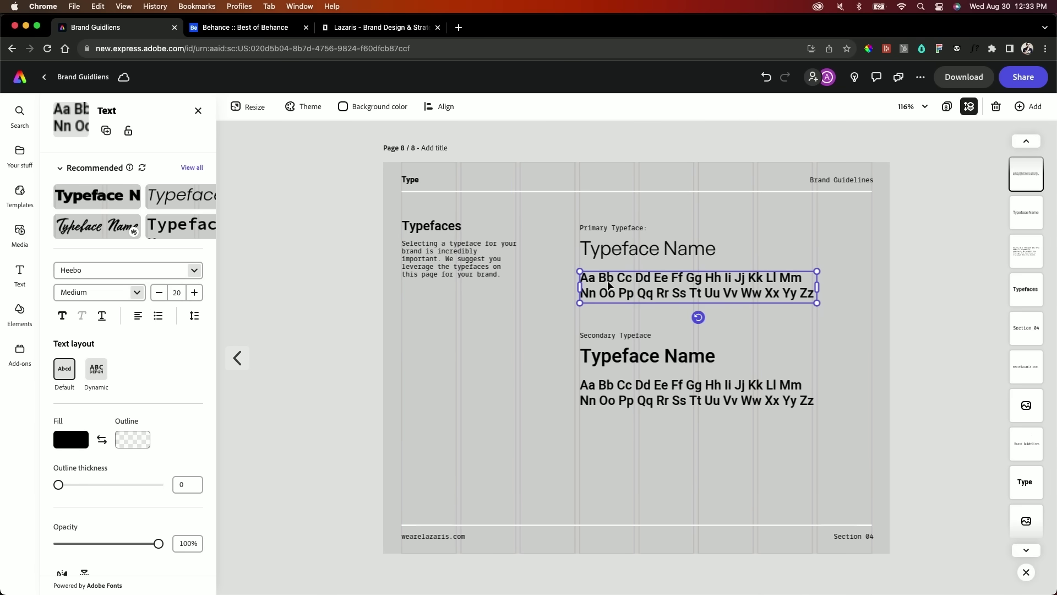
double_click(608, 279)
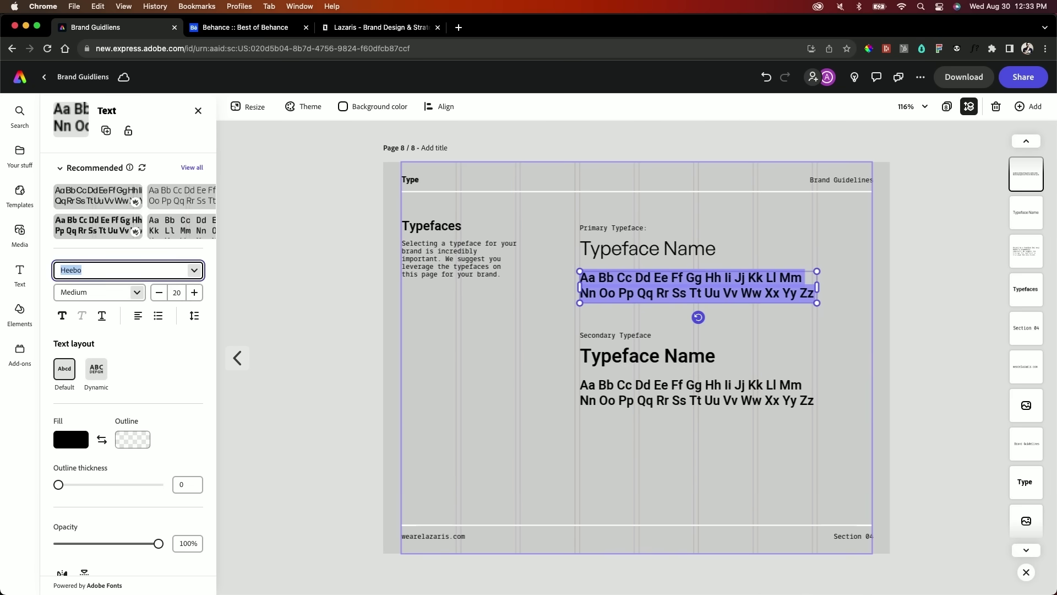
type("general sans")
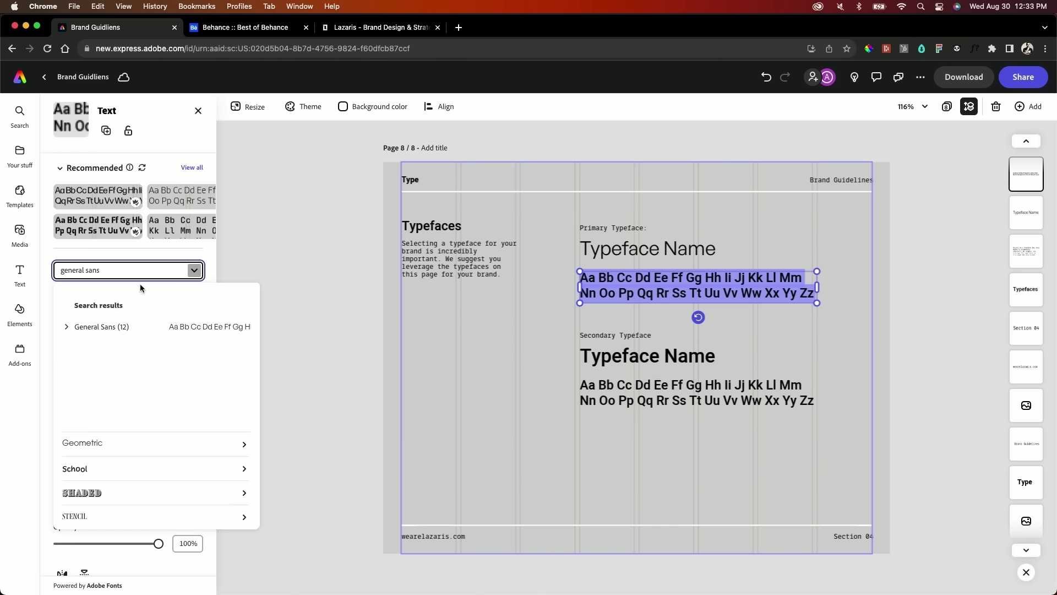
left_click(117, 325)
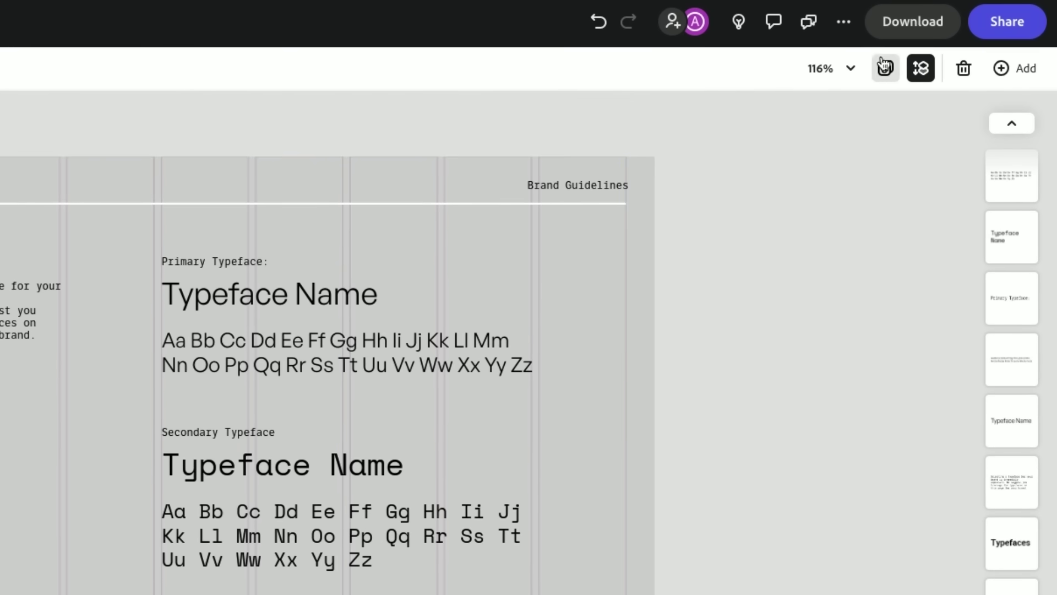
Step: Show all pages side by side, then zoom out to see the whole photo
left_click(885, 69)
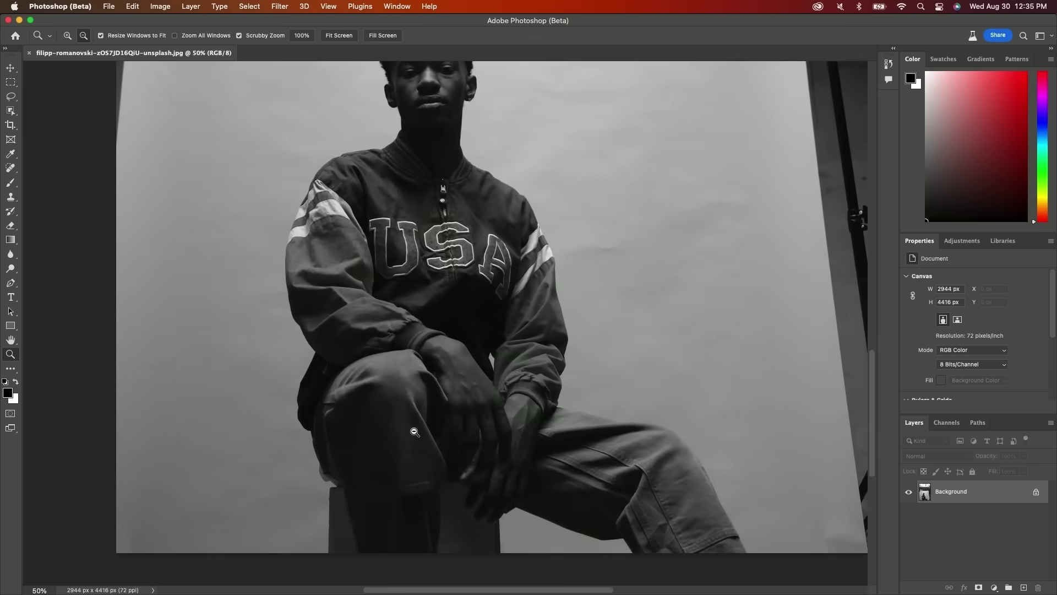
left_click(419, 431, "alt")
scroll(425, 446, "up", 1)
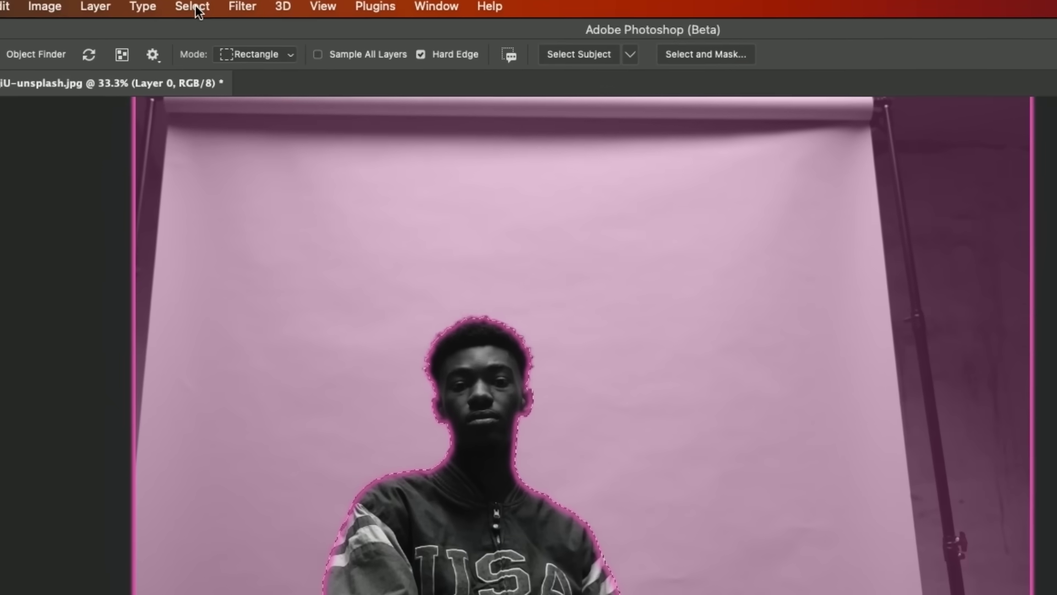
Step: Expand the subject selection by 2 px and copy it to a new layer
left_click(239, 6)
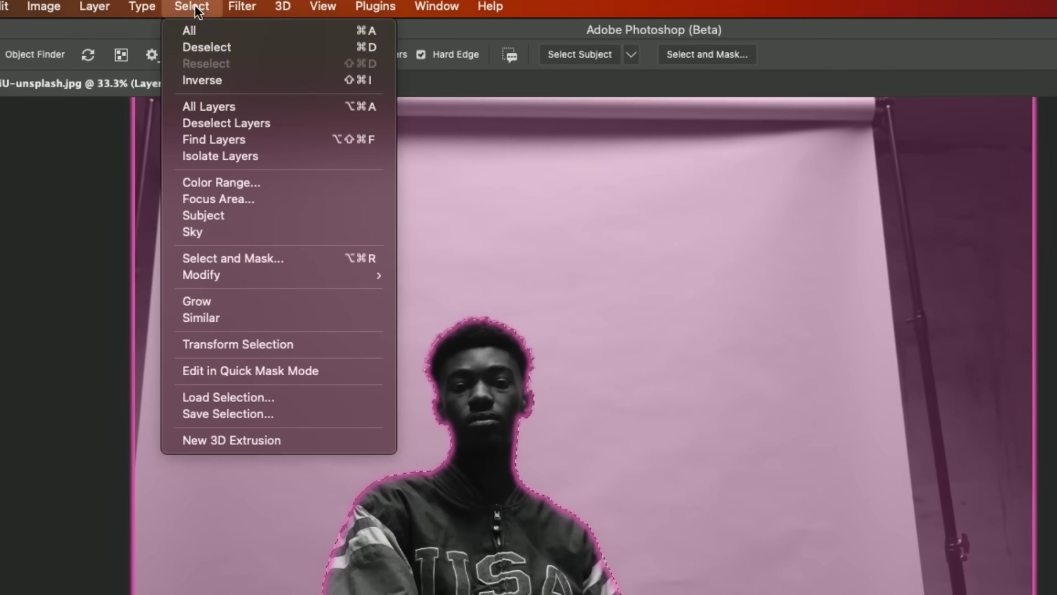
mouse_move(205, 273)
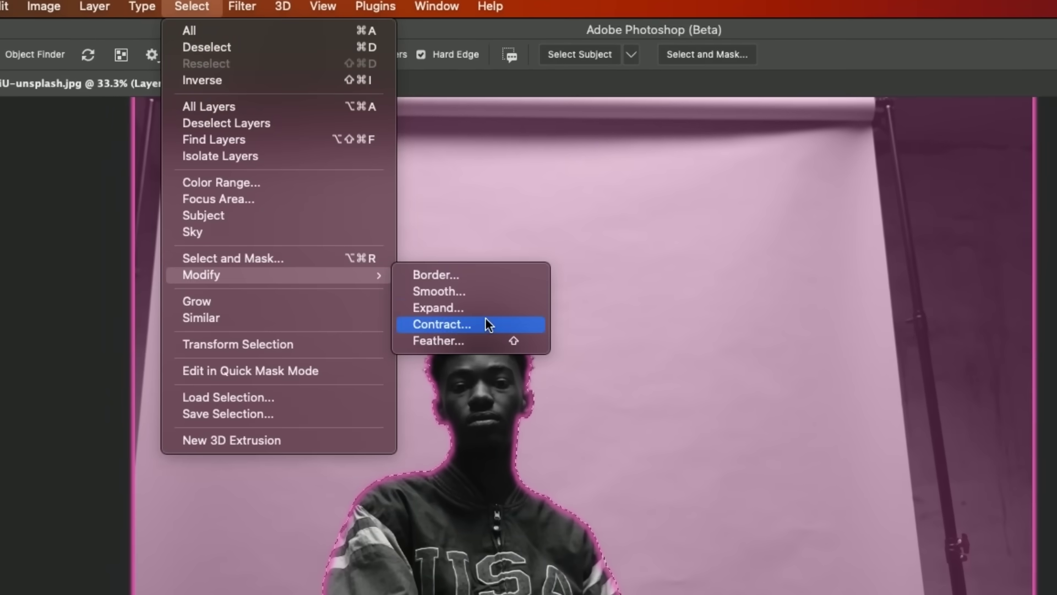
left_click(464, 306)
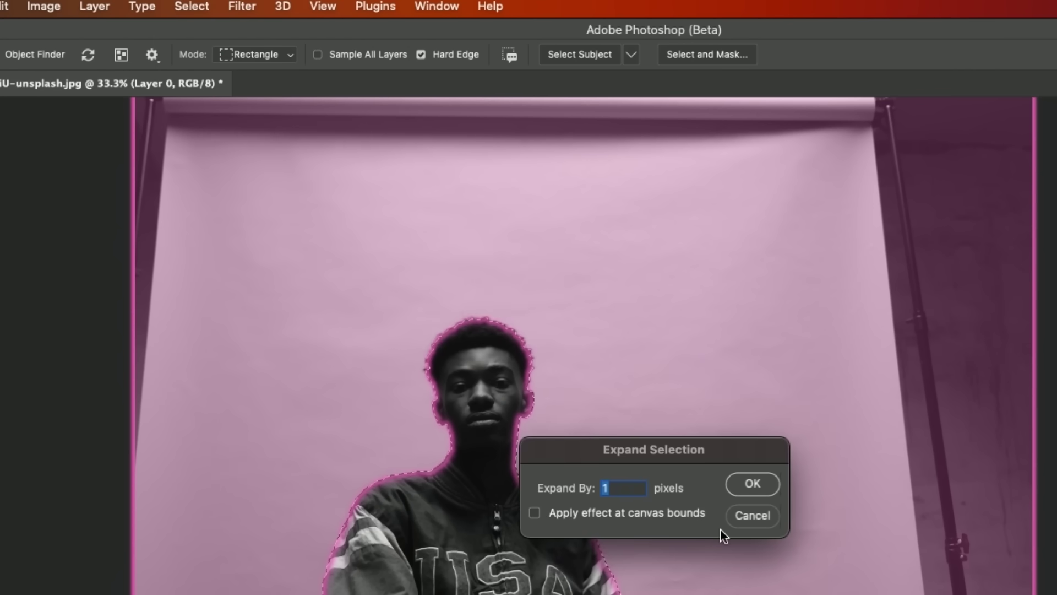
type("2")
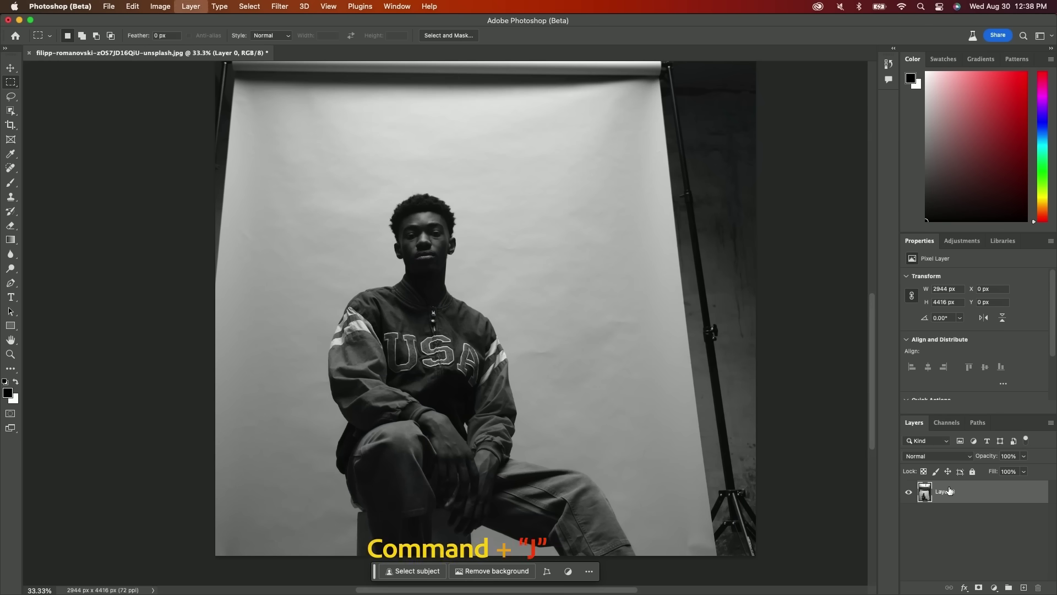
key("super+j")
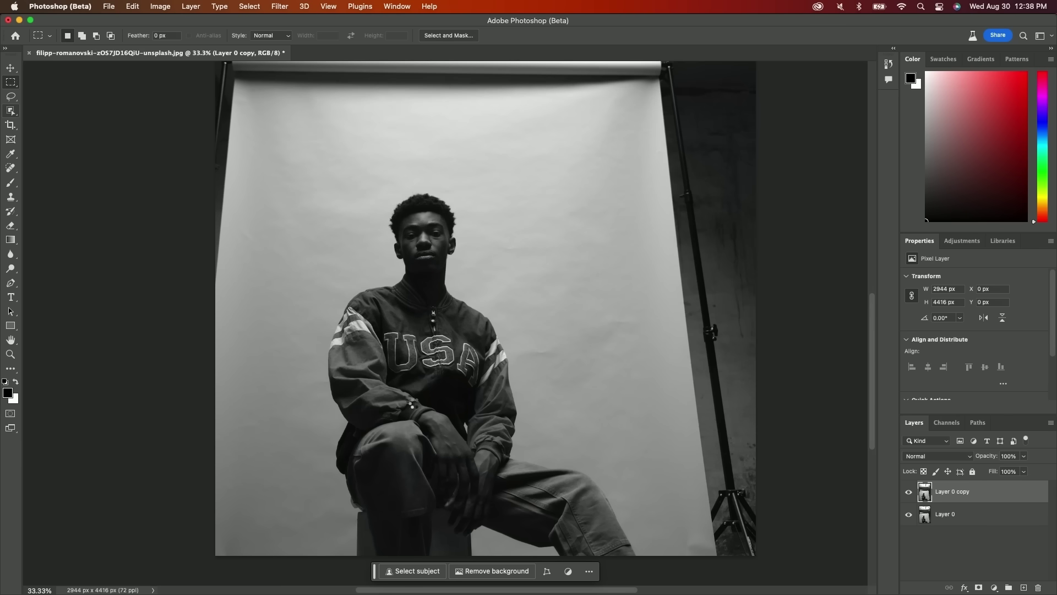
Step: Erase the seated man with a Generative Fill 'remove', keep variation 1, and select both layers
left_click(413, 570)
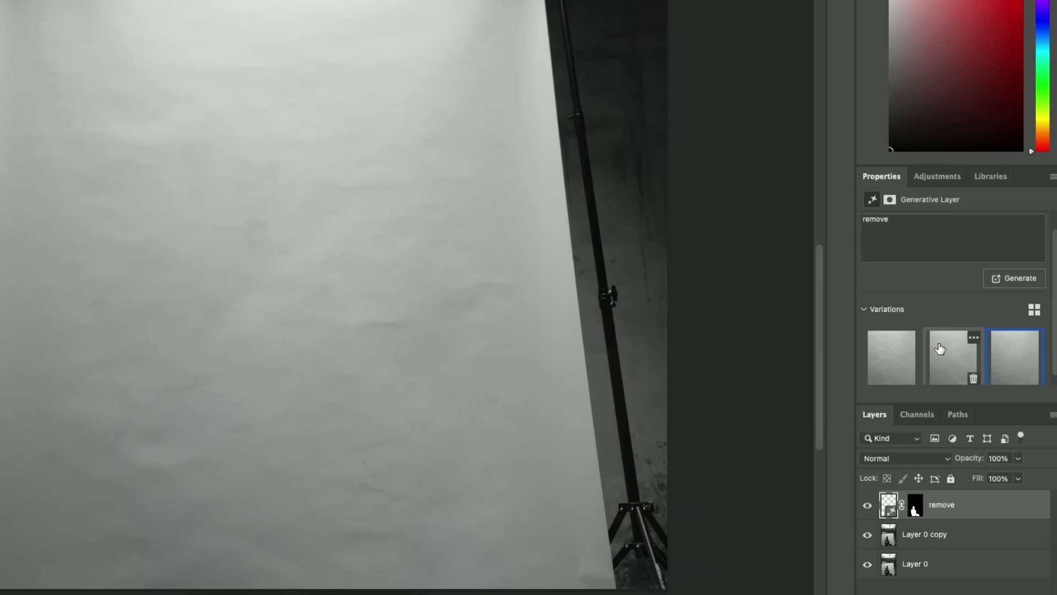
left_click(940, 348)
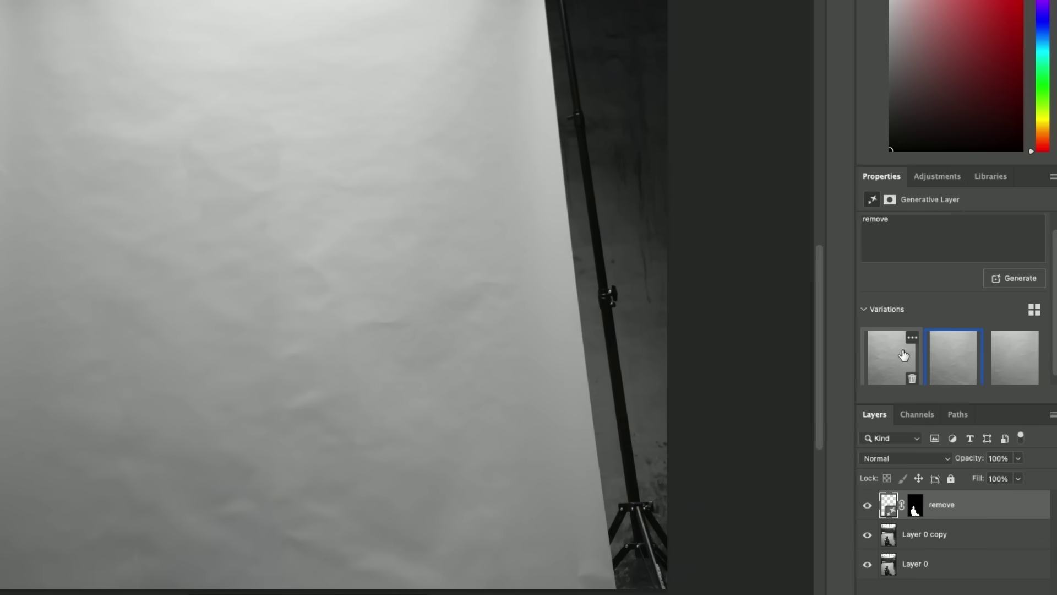
left_click(895, 356)
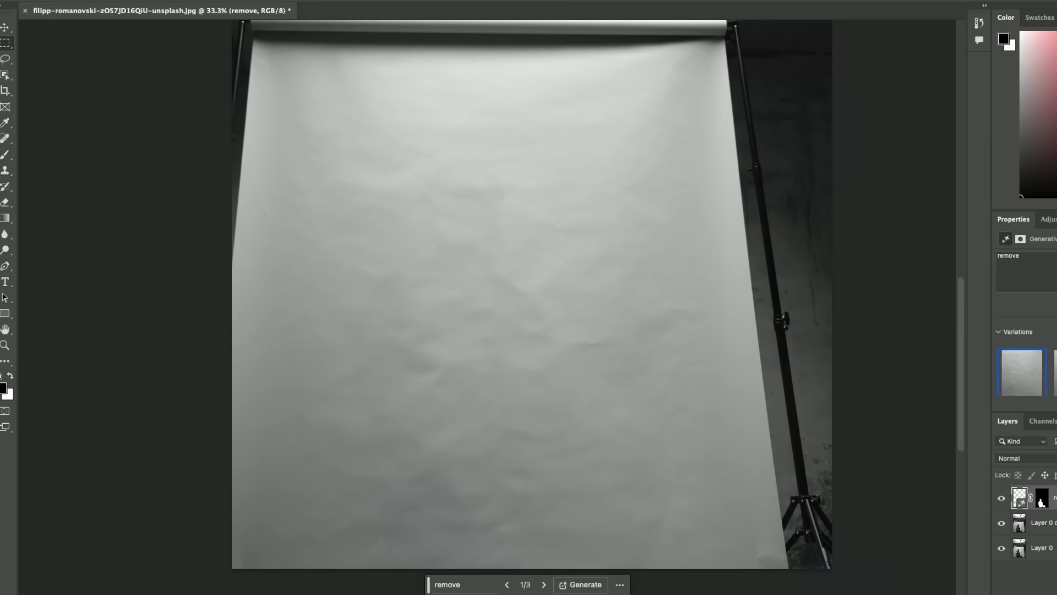
left_click(1044, 523)
left_click(1053, 499, "shift")
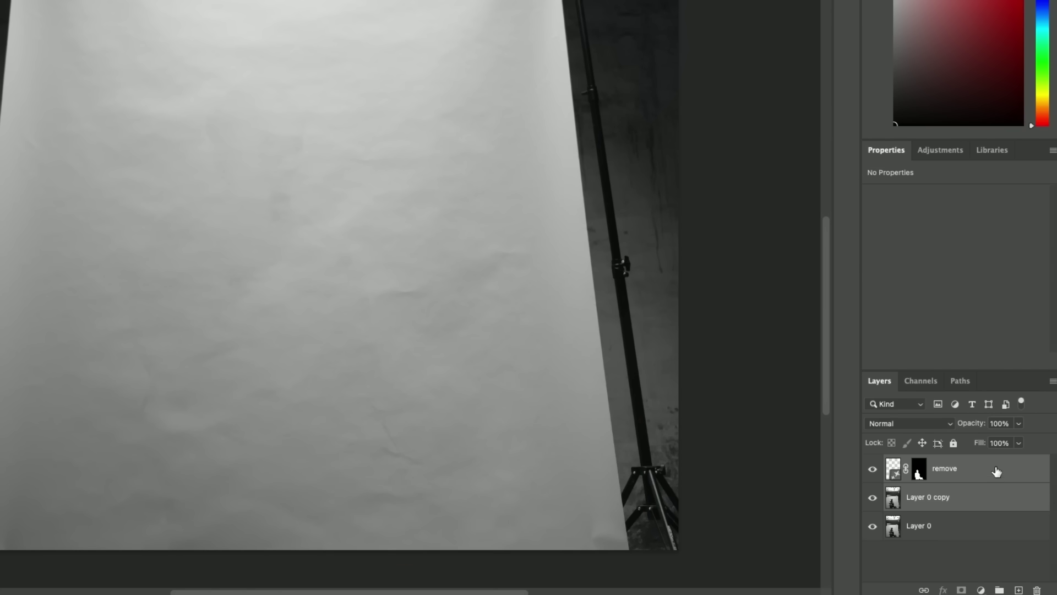
Step: Merge the remove layers, then mark two rectangles over the stool area and run Generative Fill
key("super+e")
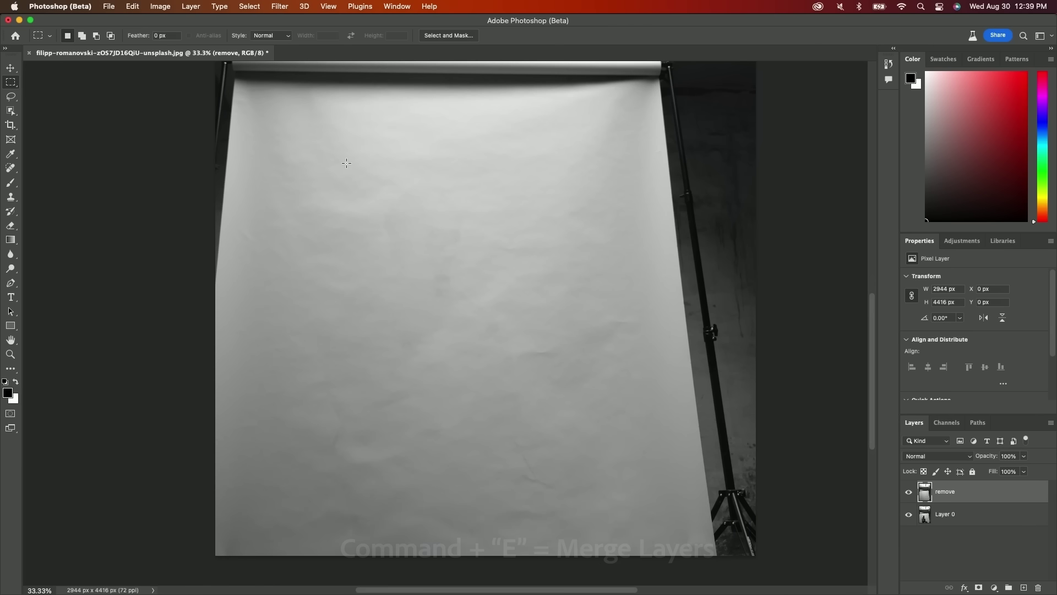
left_click_drag(159, 52, 360, 323)
left_click_drag(522, 393, 522, 395)
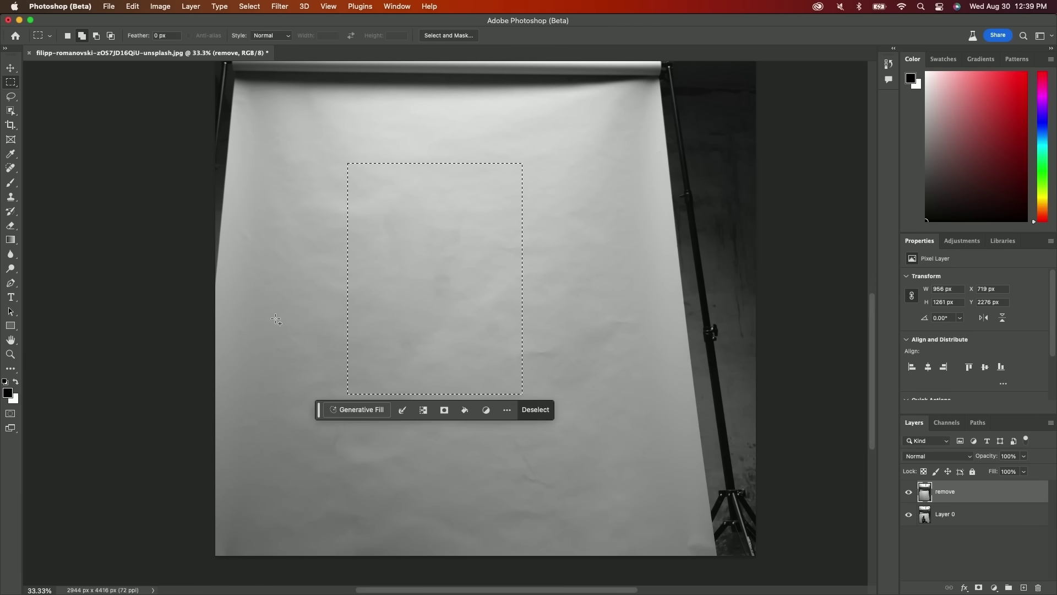
left_click_drag(275, 319, 400, 455)
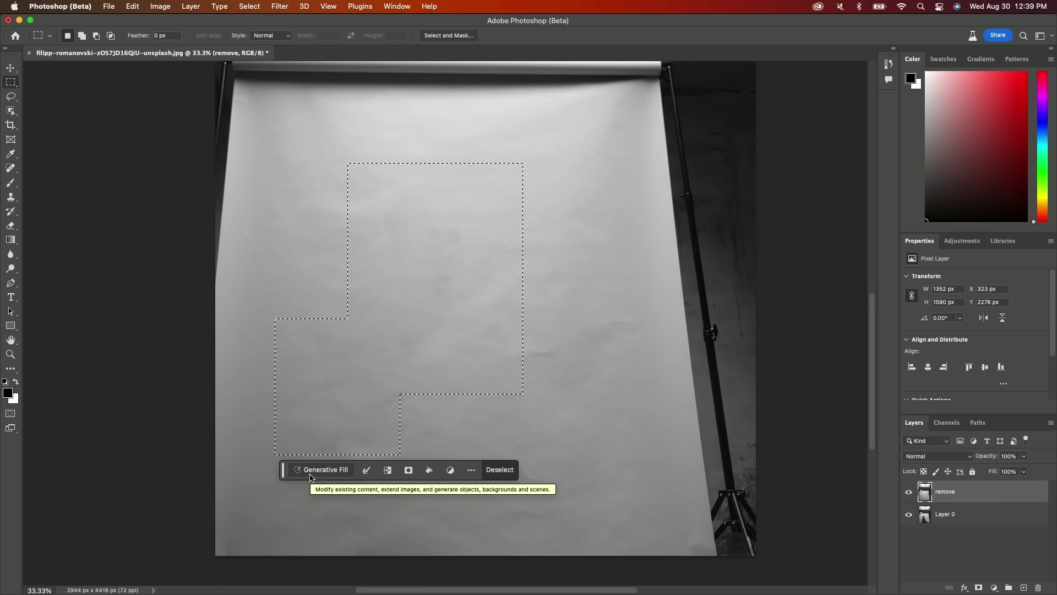
left_click(311, 476)
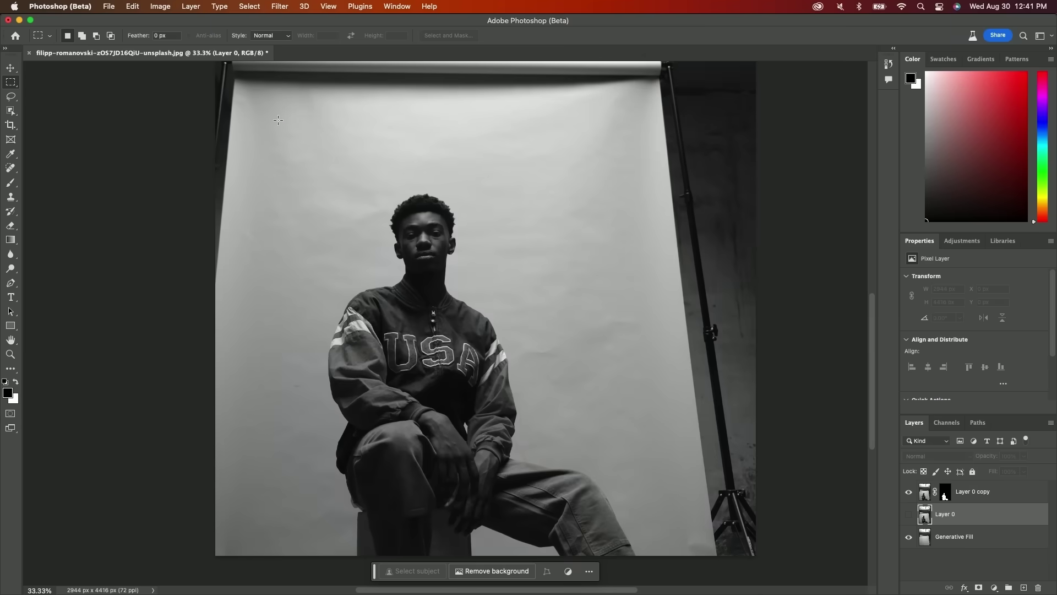
Step: Add the Foreground and Background layers to the Libraries panel, then browse Your stuff in Adobe Express
left_click(397, 6)
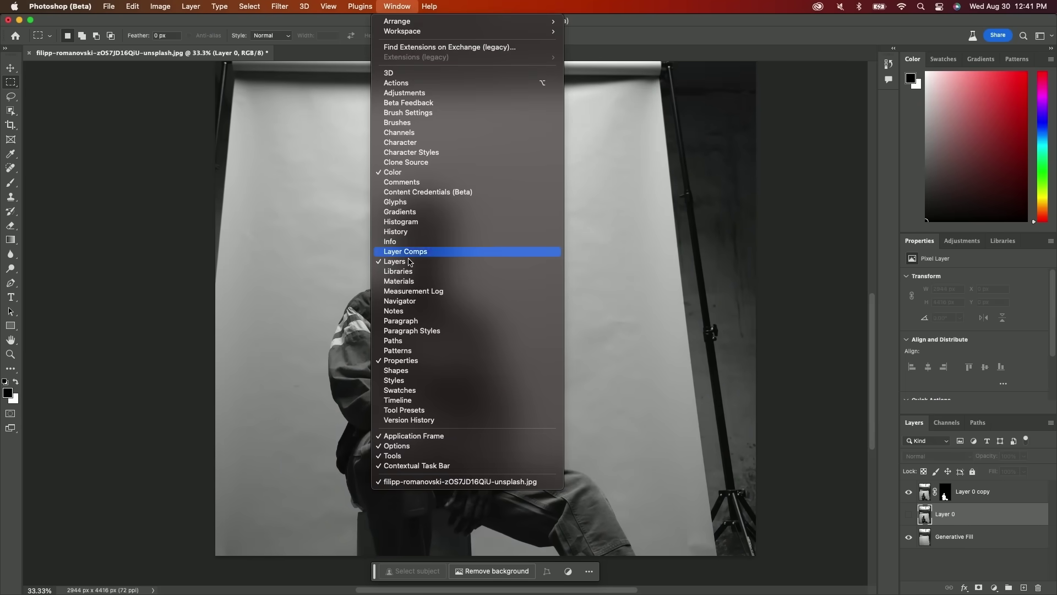
left_click(410, 260)
left_click(1002, 498)
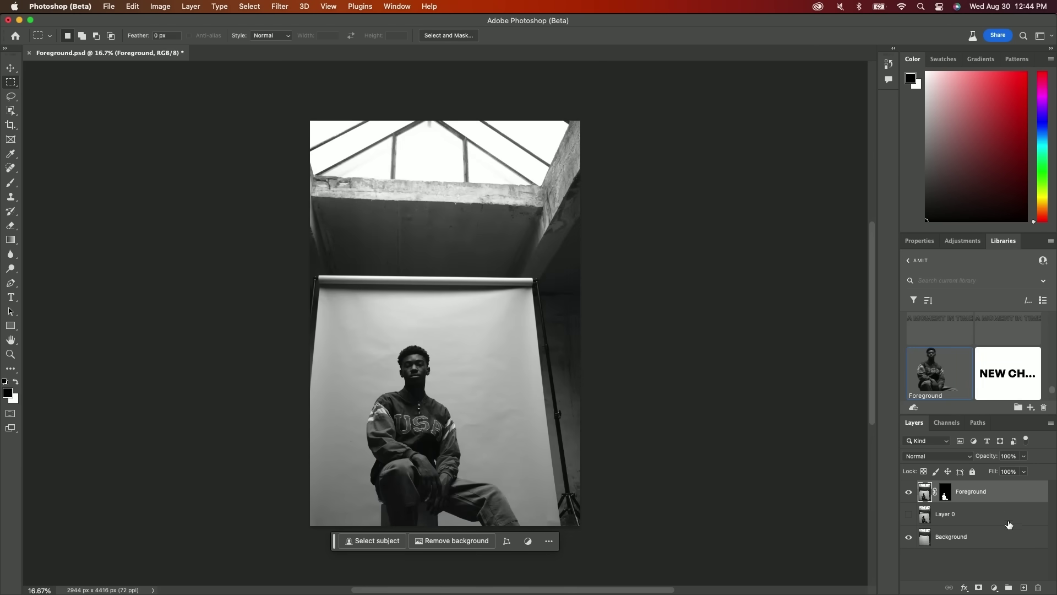
left_click(1005, 538)
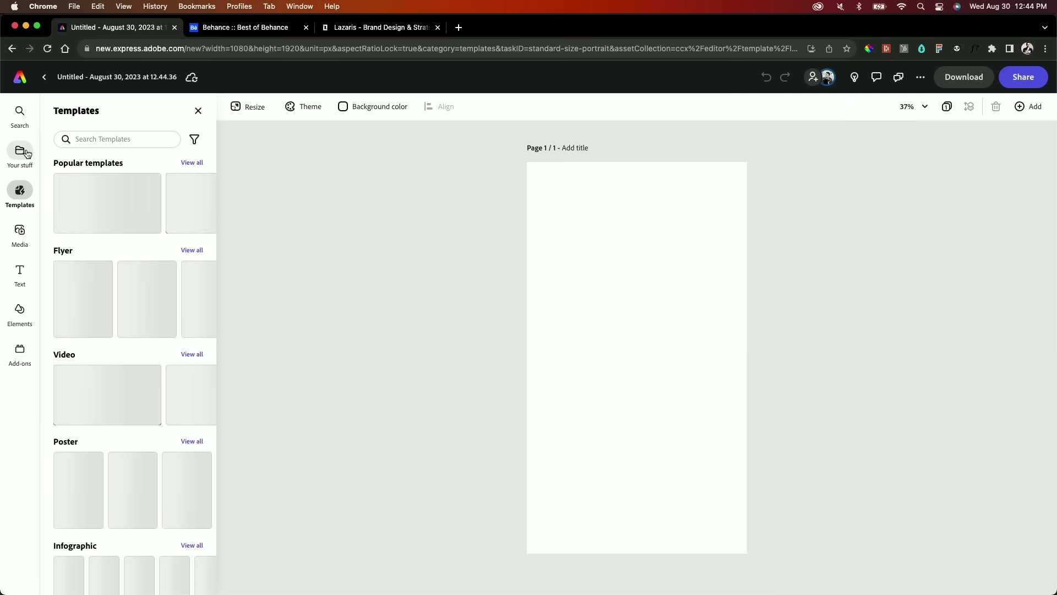
left_click(20, 150)
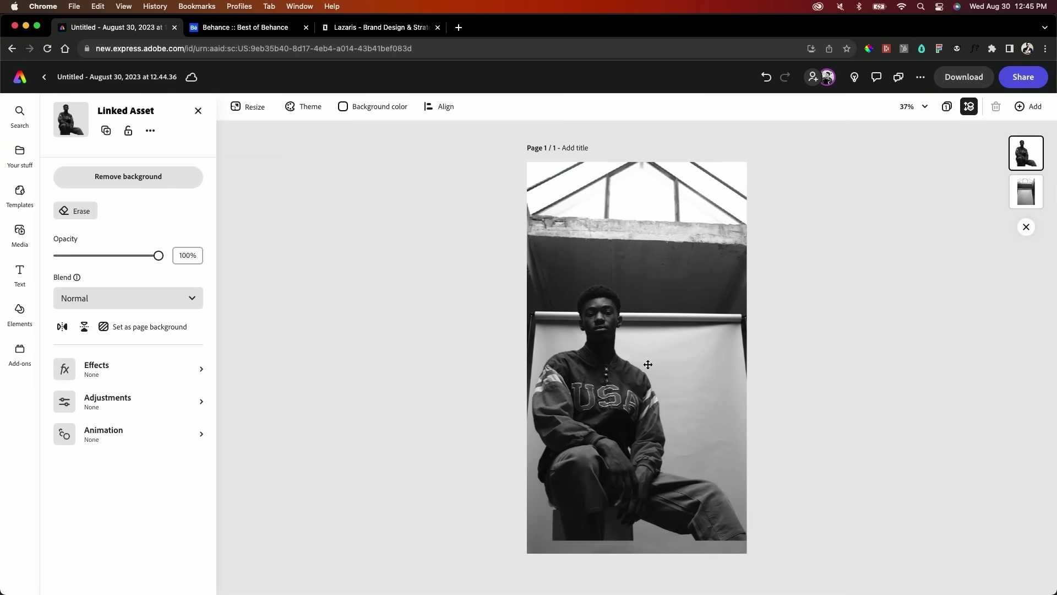
Step: Apply the Drift In entrance animation to the foreground cut-out of the man
left_click(666, 342)
left_click(640, 385)
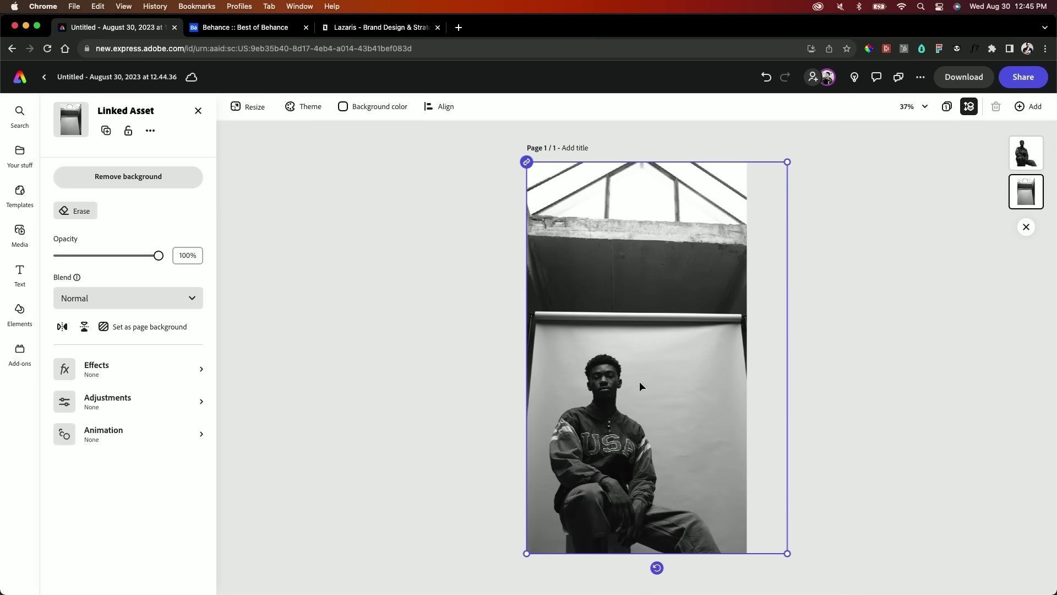
left_click(415, 355)
left_click(476, 417)
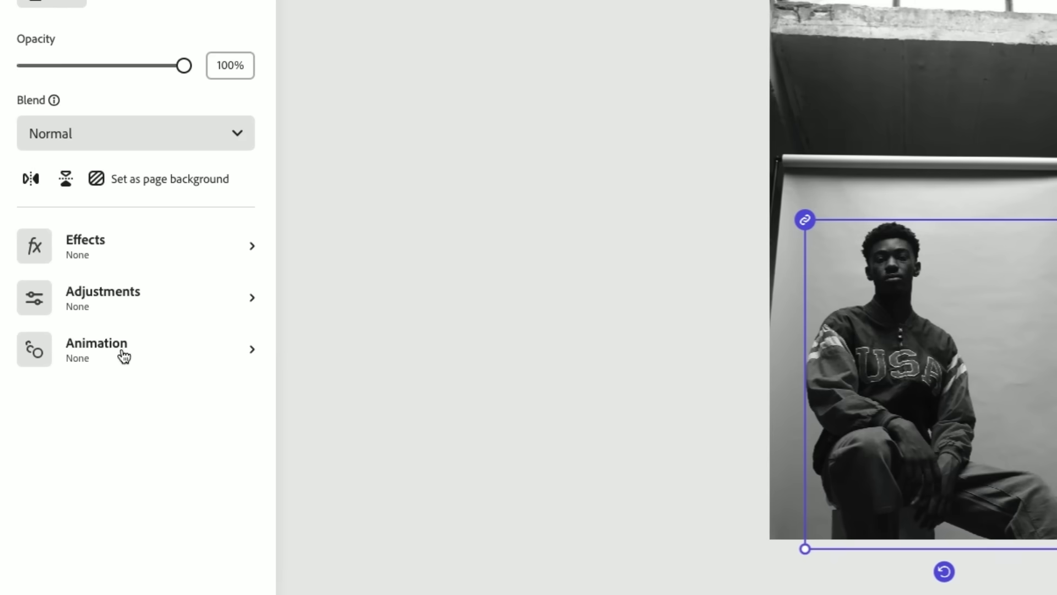
left_click(121, 355)
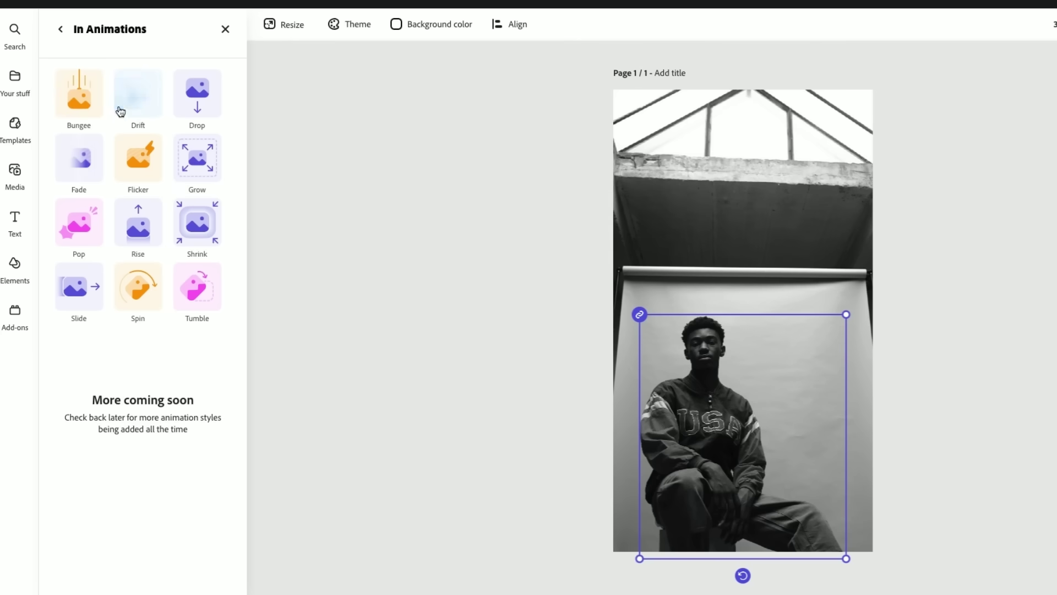
left_click(121, 111)
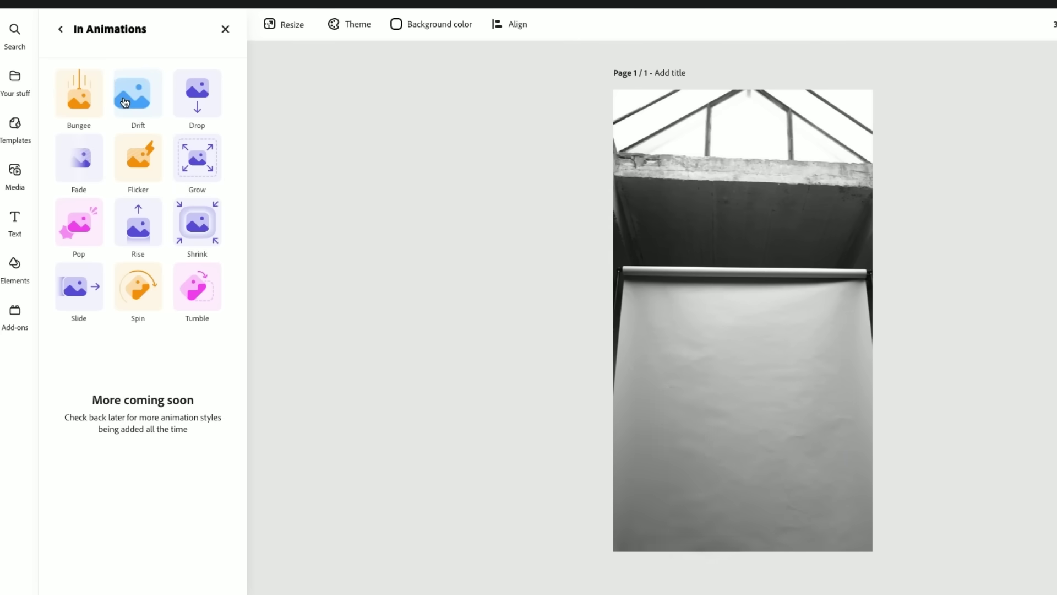